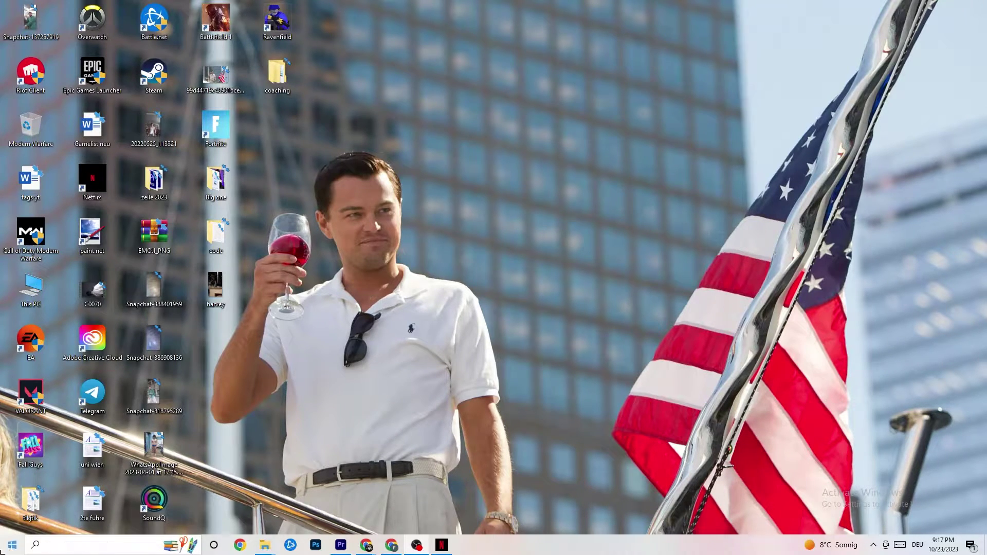
# Open the Windows display settings and review the scaling choices for text, apps and other items, keeping 100% (Recommended)
pyautogui.click(12, 543)
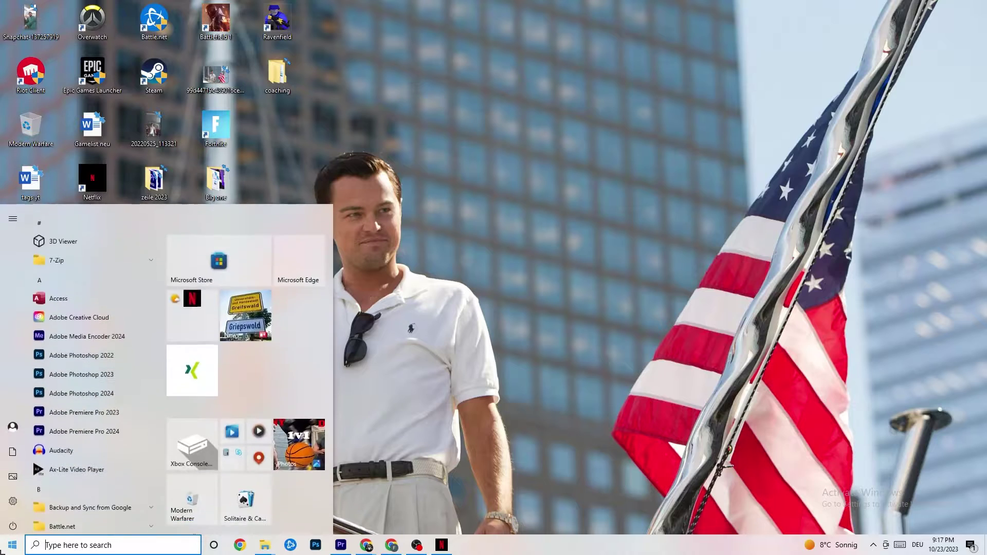
pyautogui.click(15, 498)
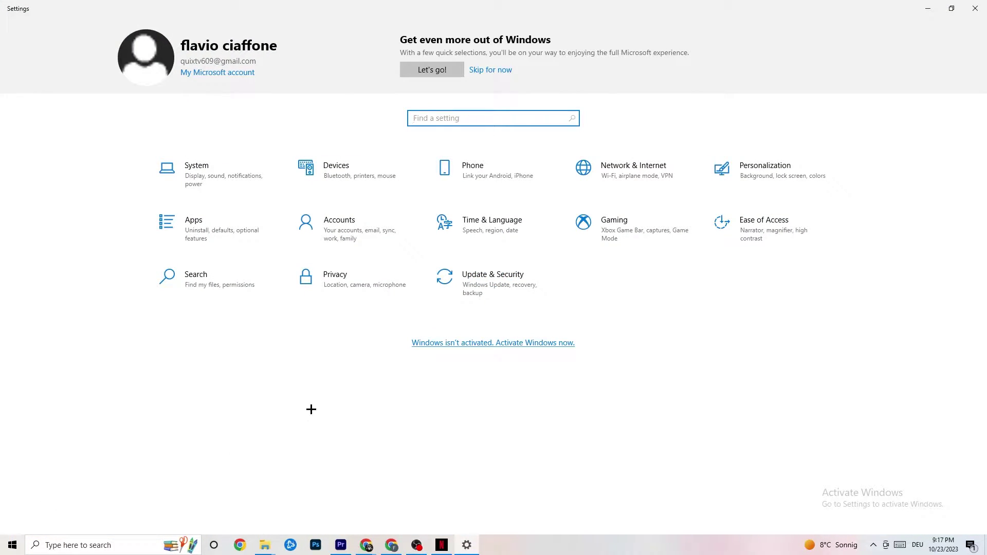
pyautogui.click(213, 180)
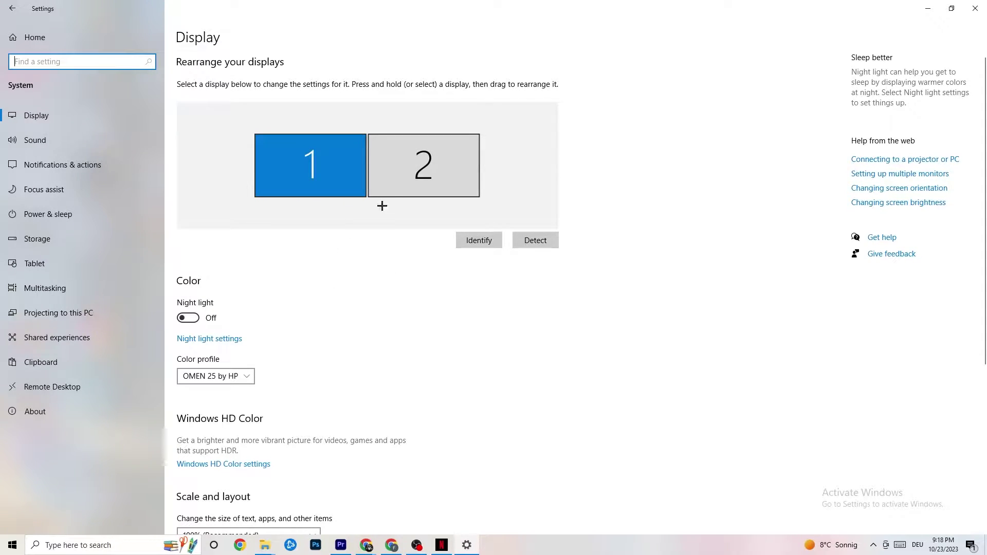
pyautogui.scroll(-5, 325, 184)
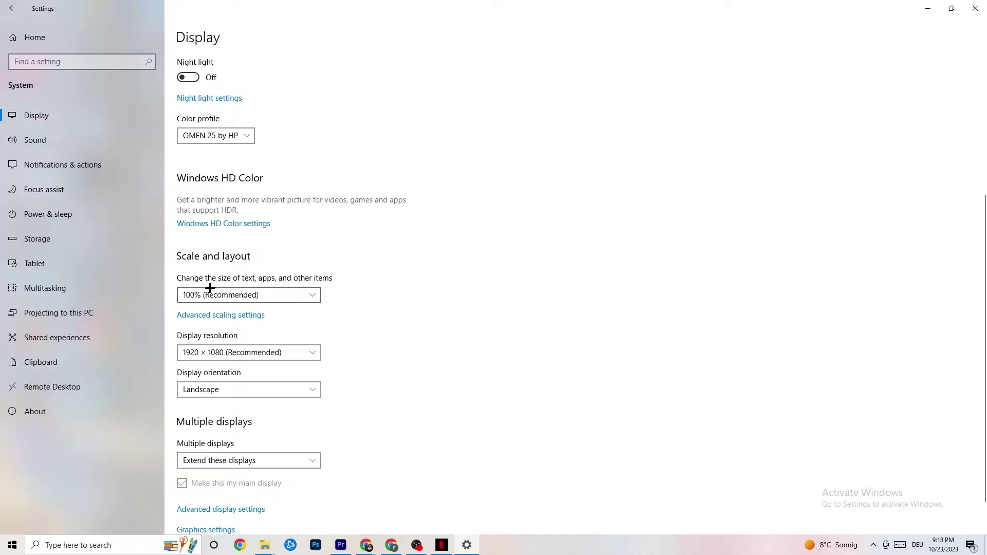
pyautogui.click(303, 295)
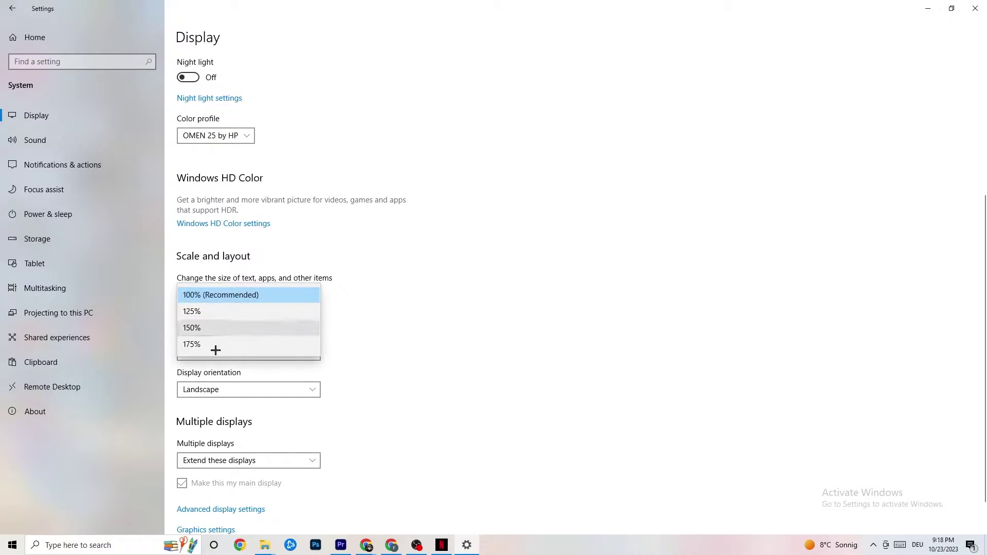
pyautogui.click(358, 310)
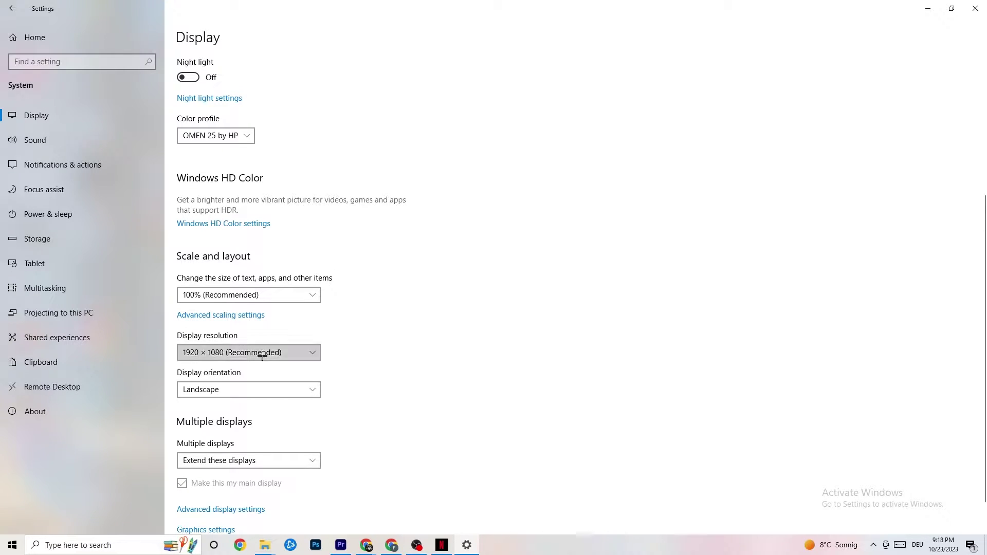
# Review the available display resolutions, keeping 1920 × 1080 (Recommended)
pyautogui.click(312, 353)
pyautogui.click(435, 323)
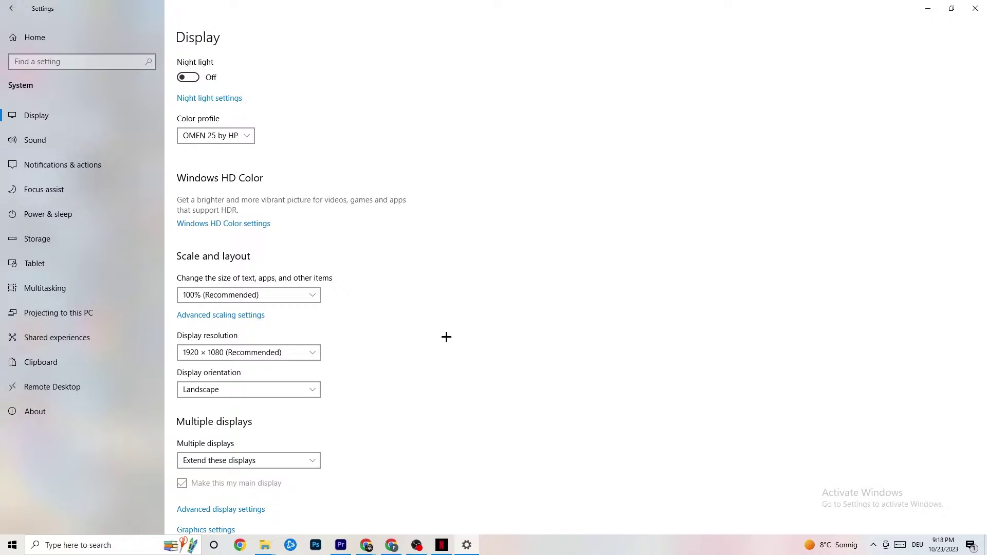
pyautogui.click(310, 353)
pyautogui.click(410, 329)
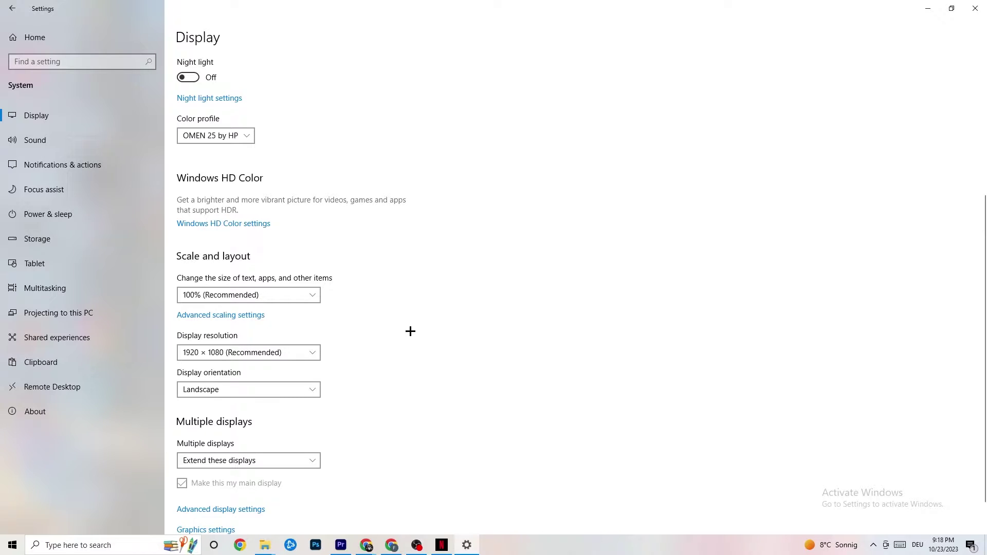
# Open the Storage Sense configuration, keep the recycle bin interval at 14 days and run the cleanup immediately
pyautogui.click(64, 246)
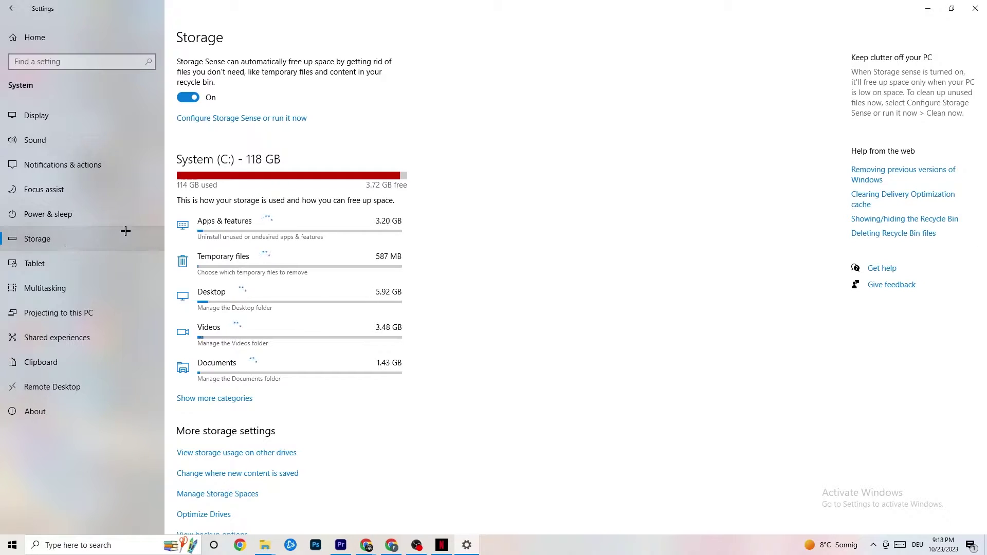
pyautogui.click(285, 118)
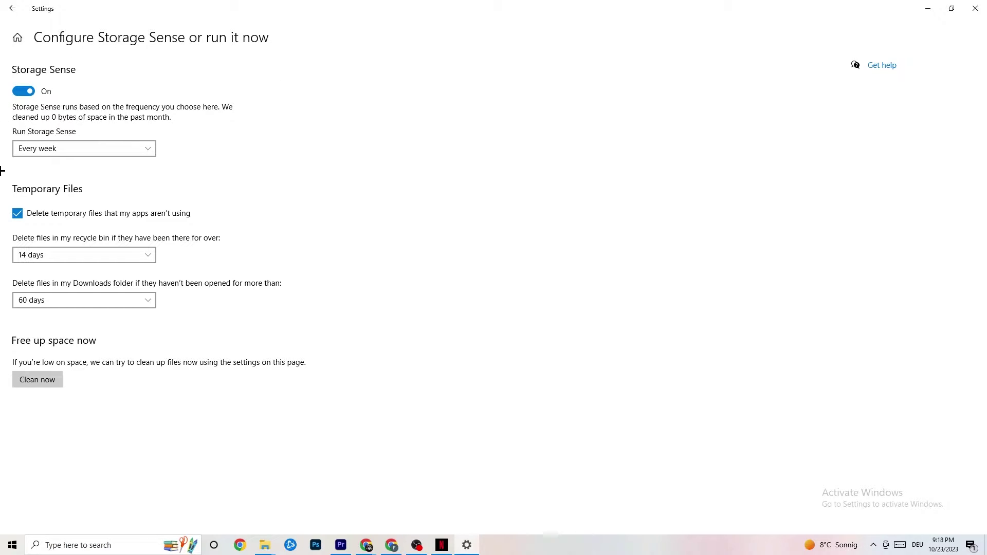
pyautogui.click(108, 255)
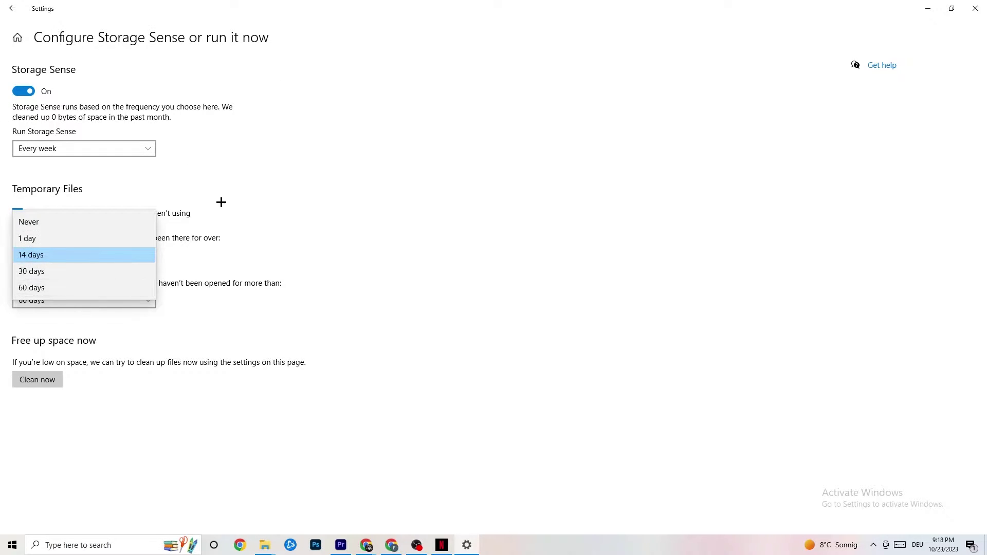
pyautogui.click(93, 165)
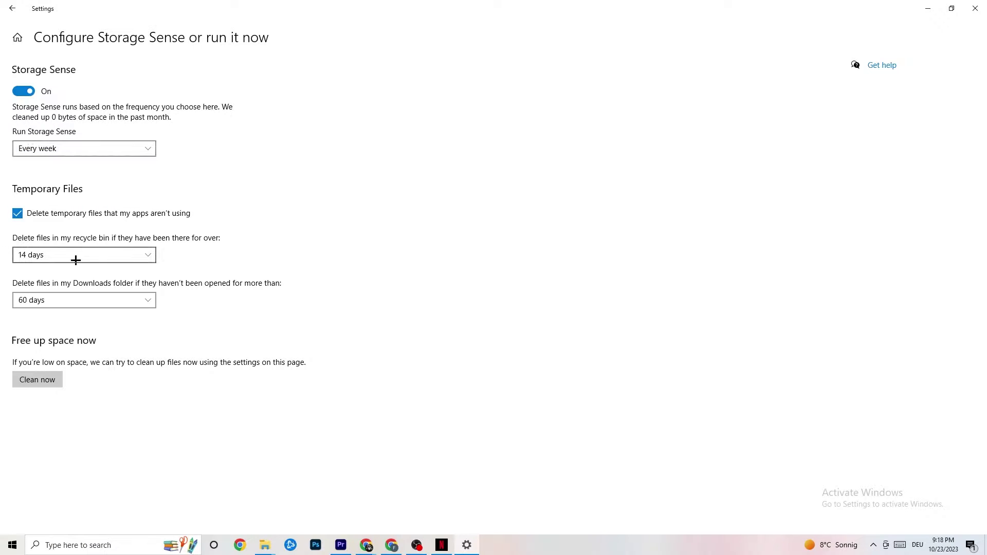
pyautogui.click(53, 377)
pyautogui.click(10, 7)
pyautogui.click(10, 8)
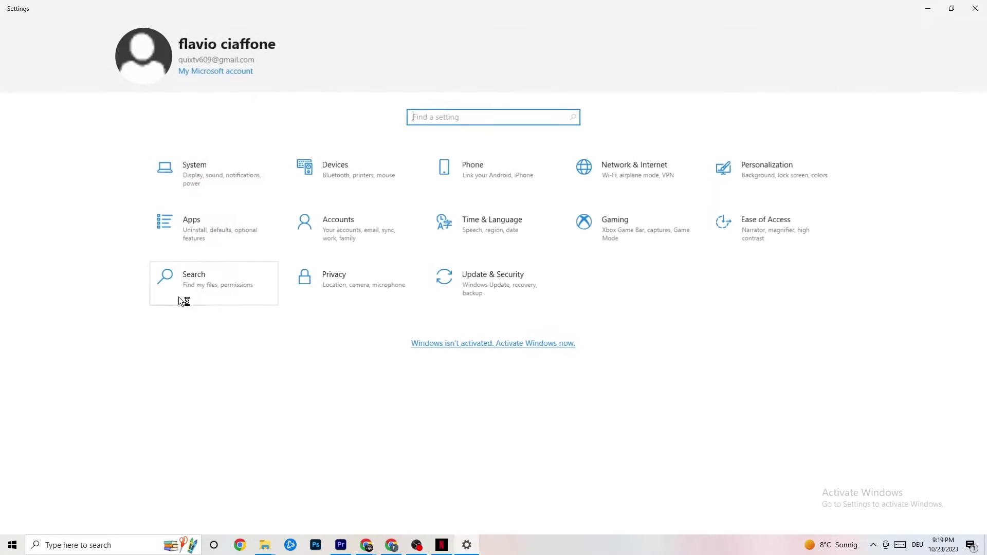
# Examine the available power plans in the additional power settings of Power & sleep and close Power Options
pyautogui.click(222, 183)
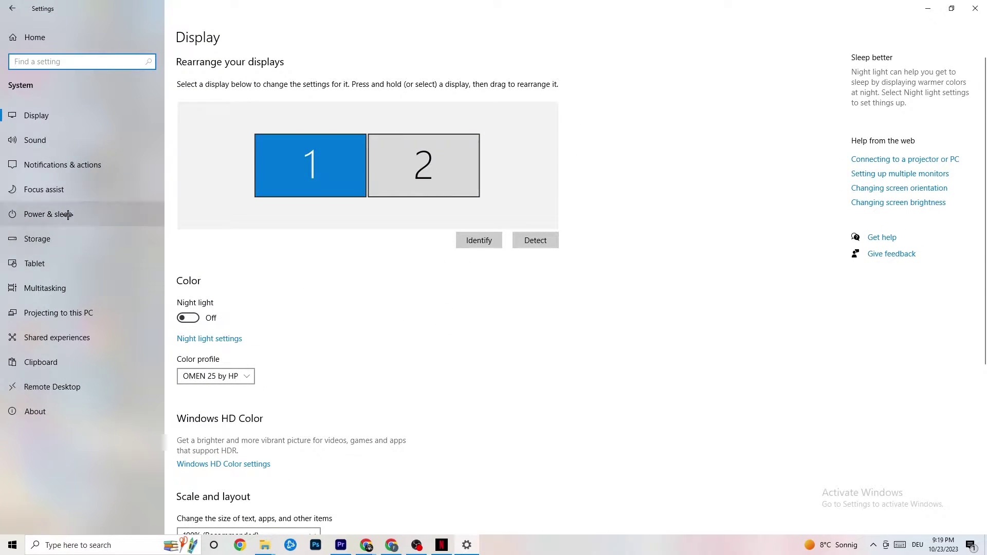
pyautogui.click(37, 211)
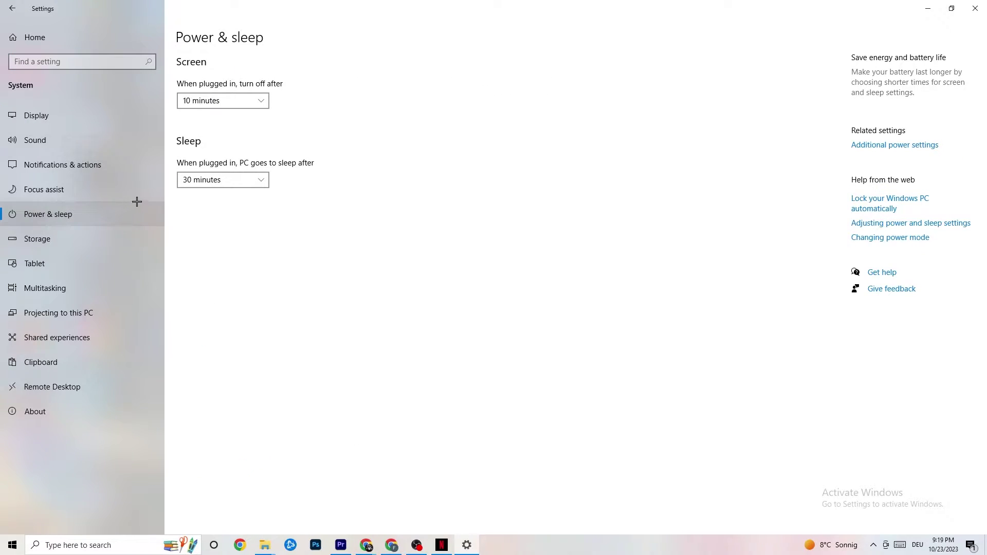
pyautogui.click(881, 146)
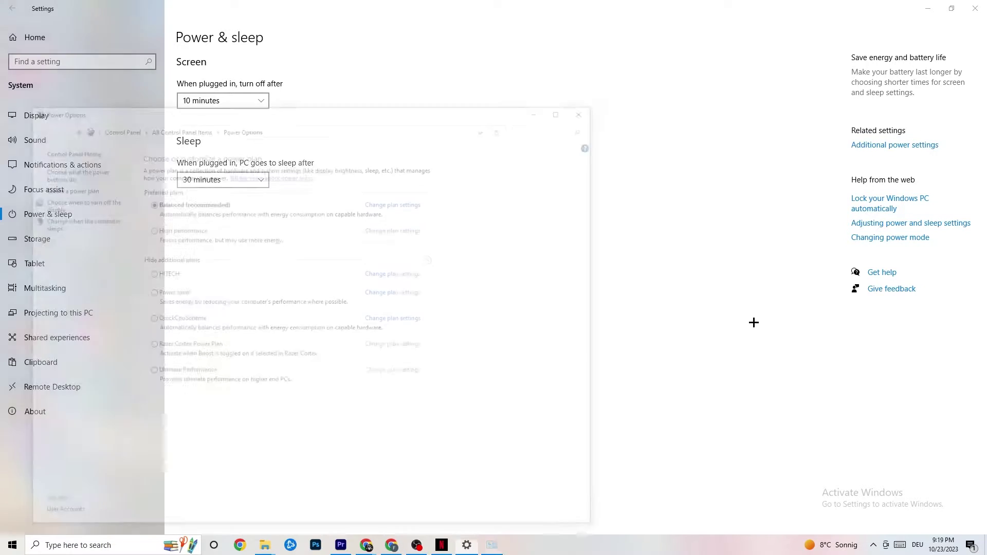
pyautogui.moveTo(404, 110); pyautogui.dragTo(537, 53)
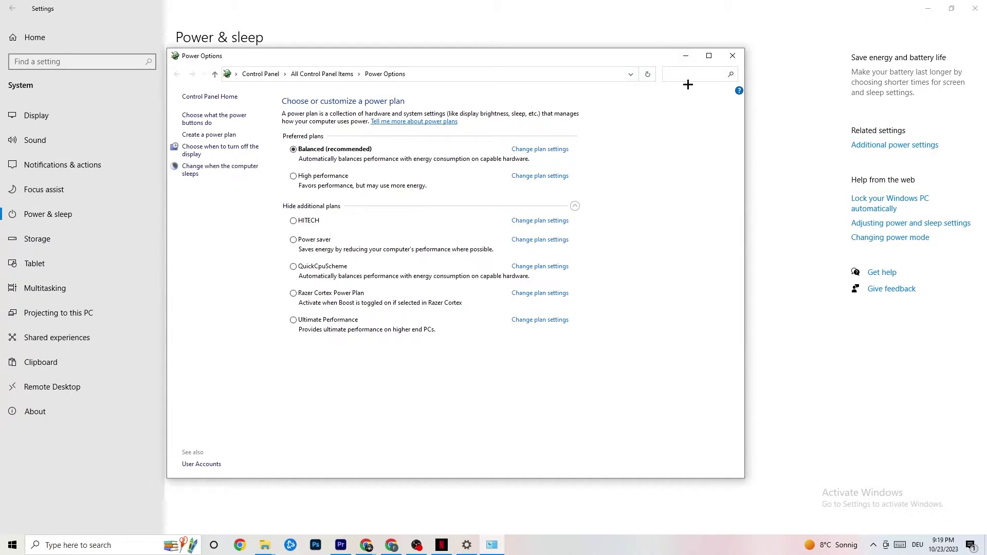
pyautogui.click(733, 56)
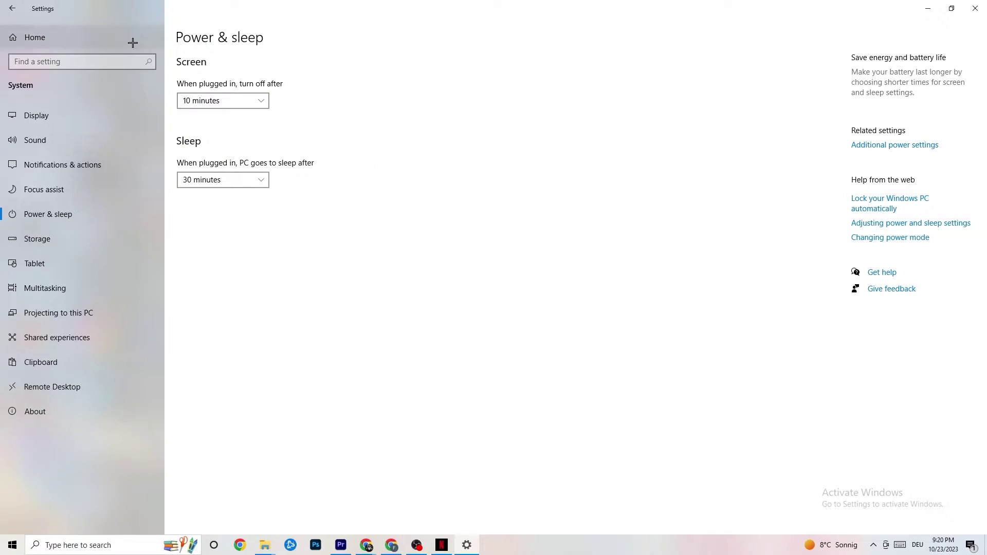
# Open the Gaming settings and review the Xbox Game Bar switch, controller option and keyboard shortcuts
pyautogui.click(17, 7)
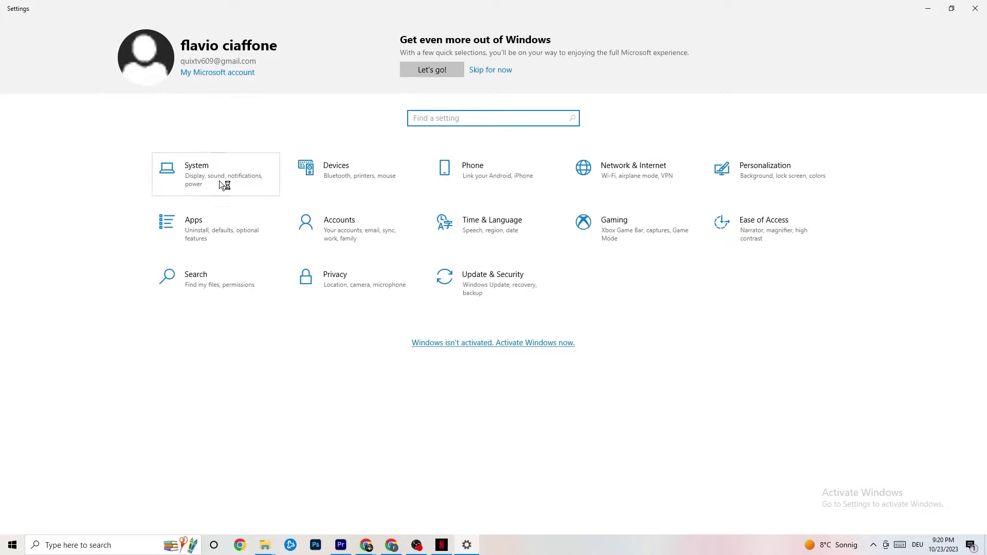
pyautogui.click(627, 242)
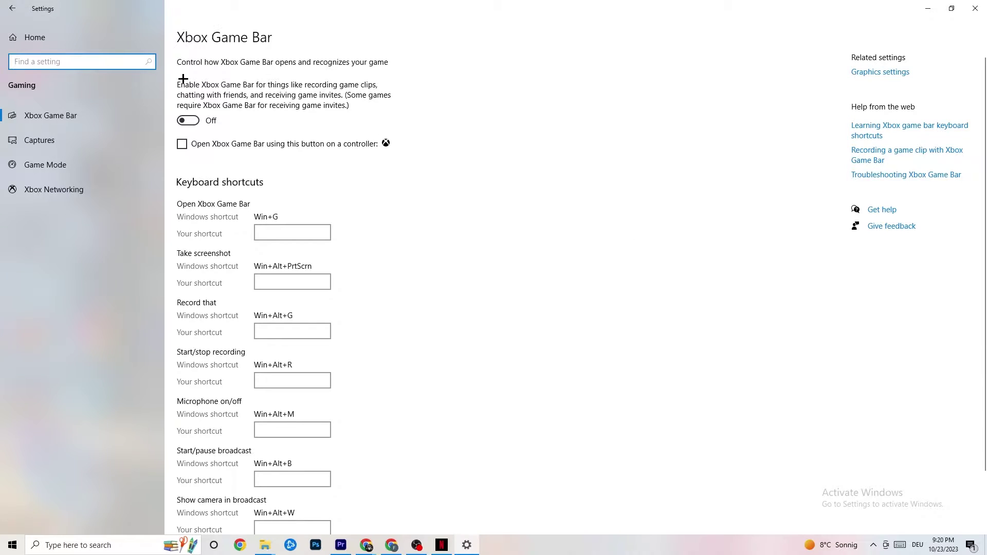
pyautogui.scroll(-2, 352, 236)
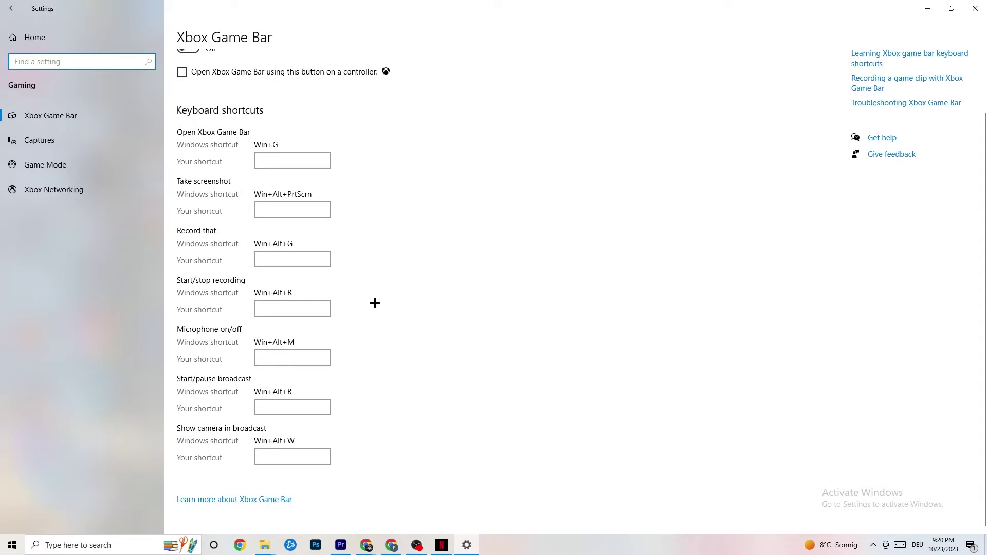
pyautogui.scroll(2, 226, 148)
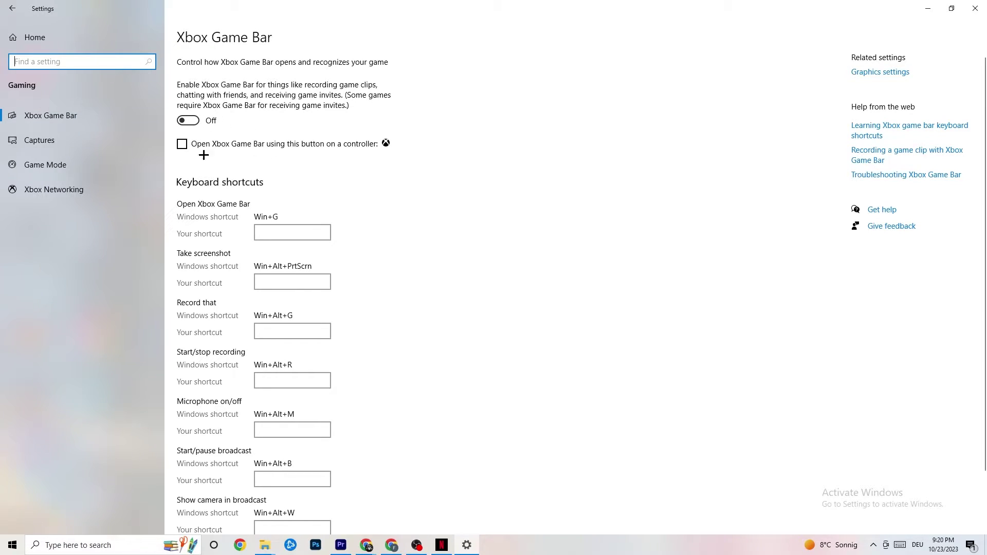
# Review the Captures settings for background recording, audio and video, and check the Game Mode switch
pyautogui.click(82, 138)
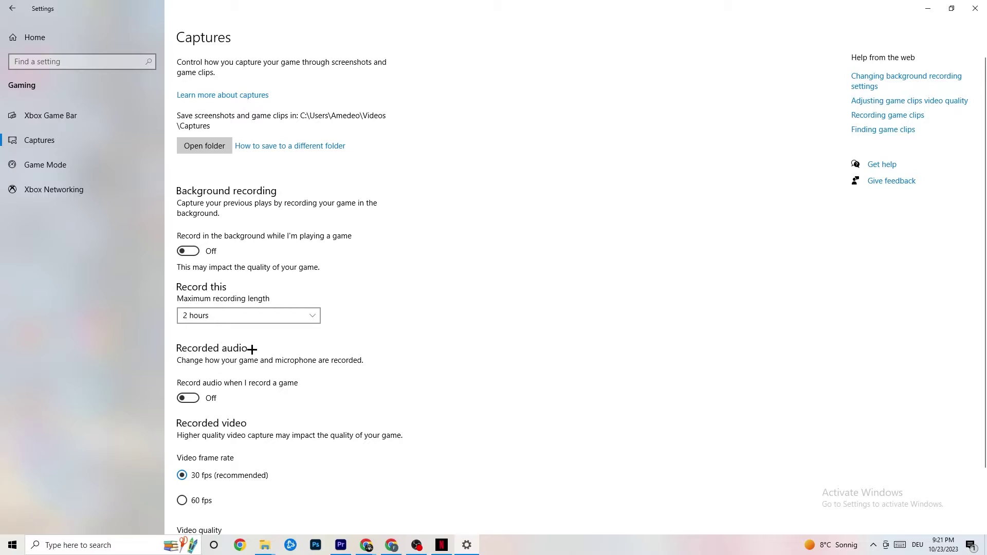
pyautogui.scroll(-2, 267, 364)
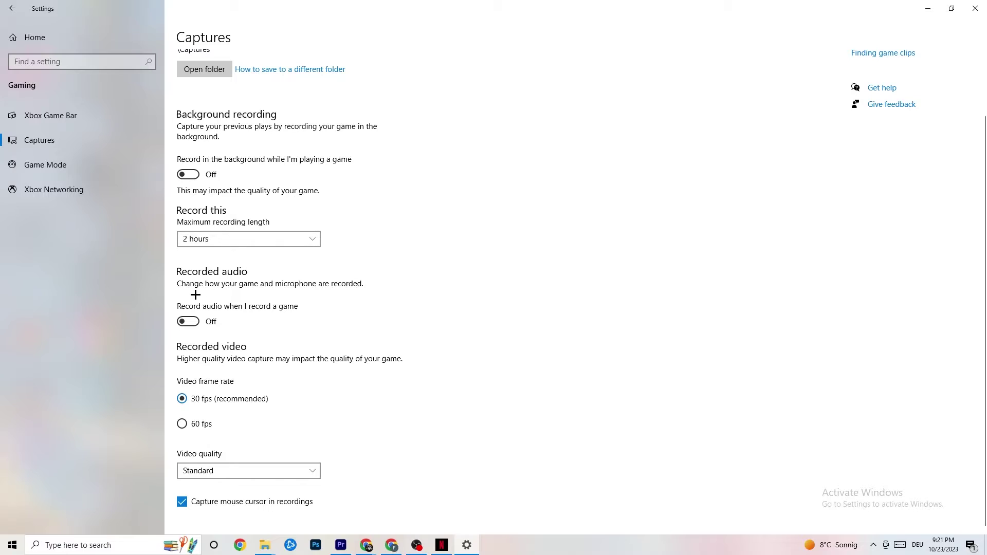
pyautogui.click(75, 173)
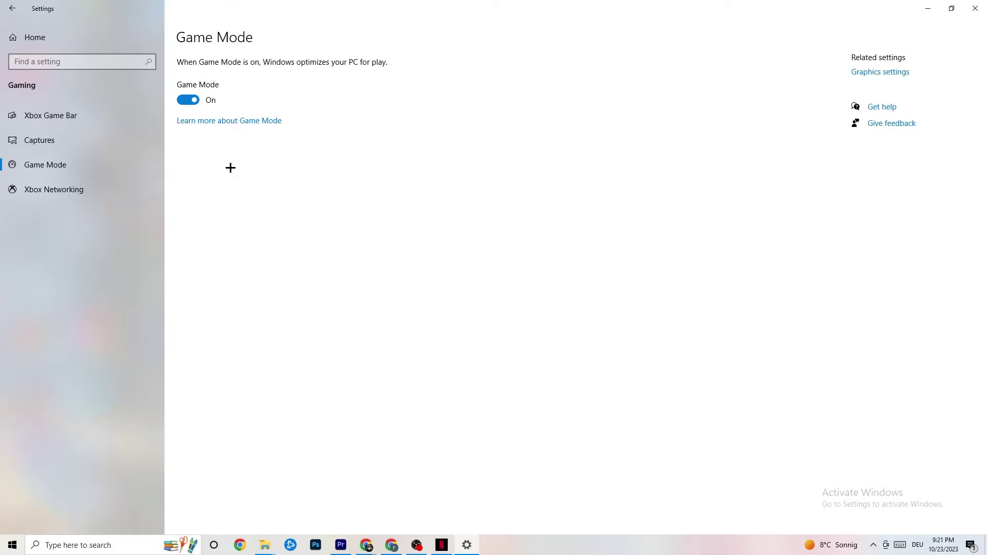
pyautogui.click(16, 8)
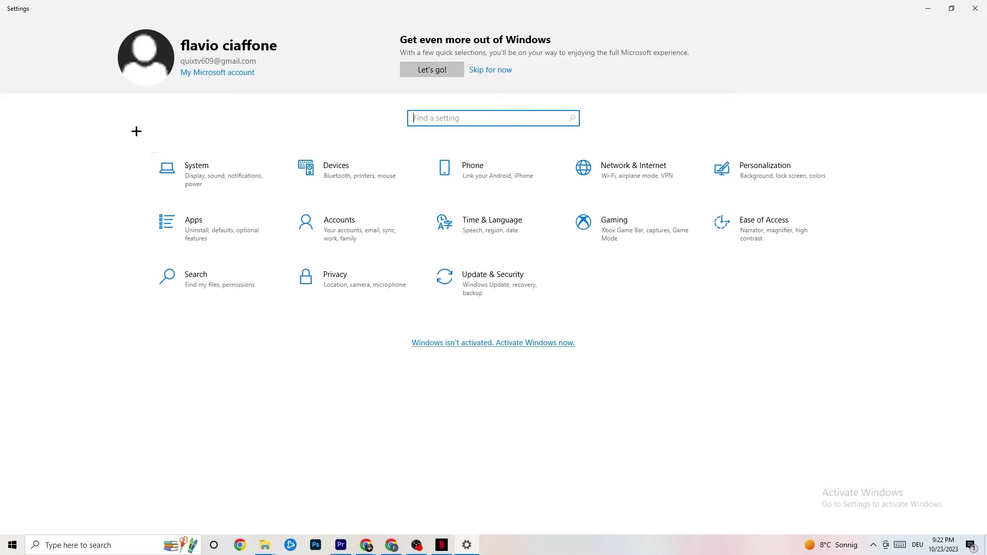
# Check the Windows Update status and the Troubleshoot page under Update & Security, and close Settings
pyautogui.click(509, 291)
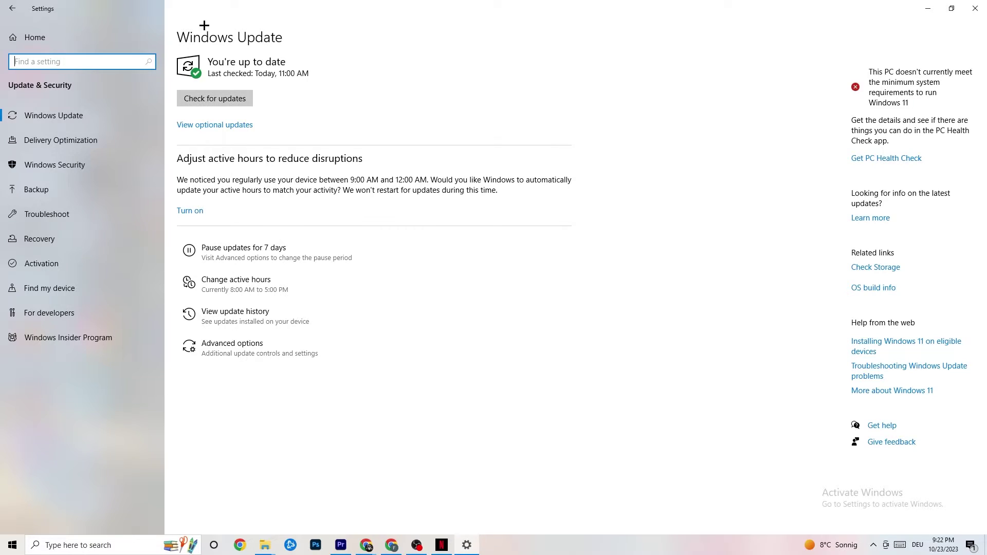
pyautogui.click(324, 118)
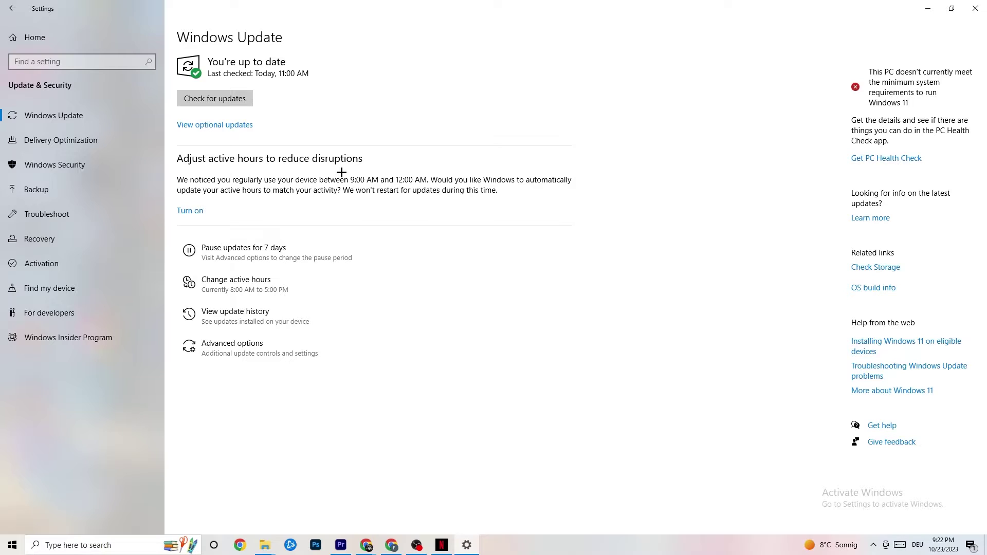
pyautogui.click(80, 214)
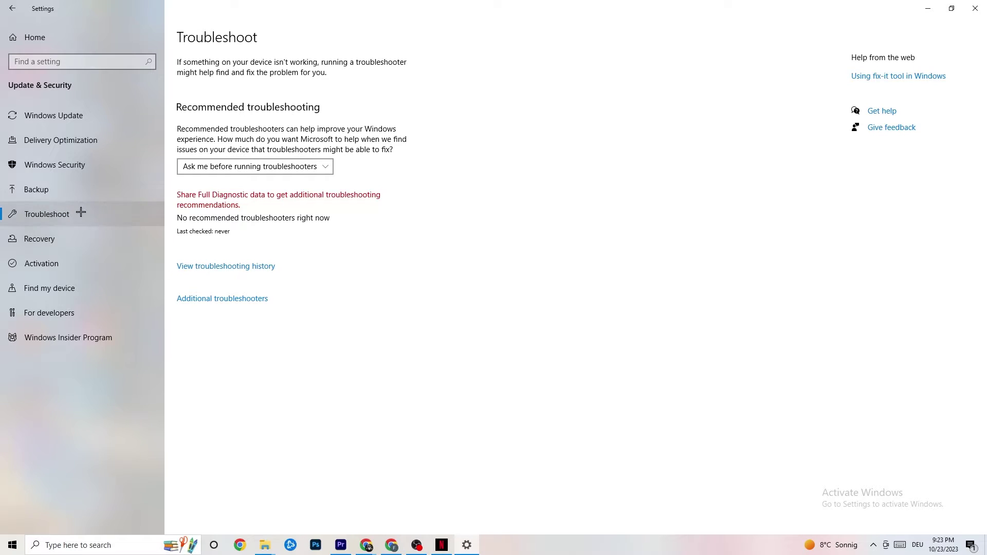
pyautogui.click(972, 2)
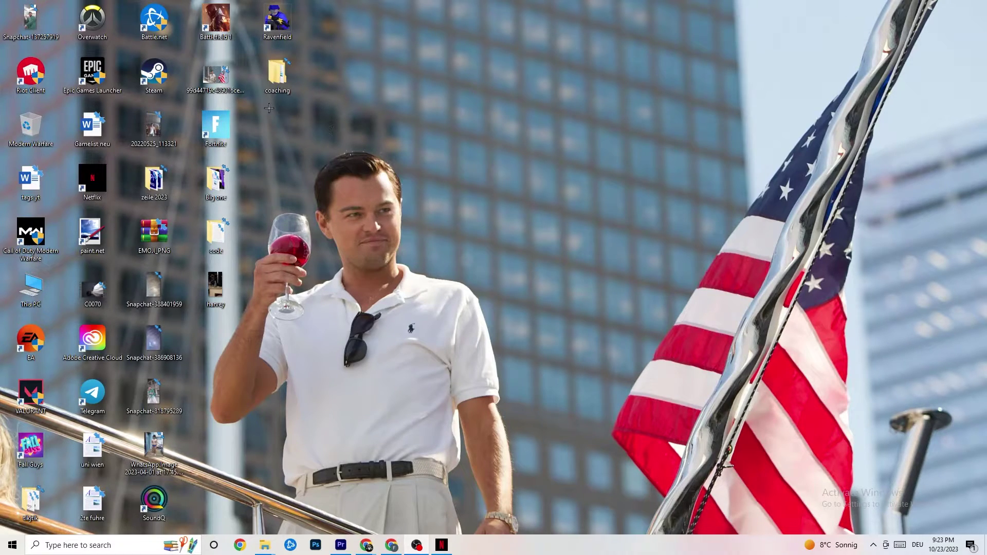
# Move the Steam shortcut to an empty area of the desktop and run it as administrator
pyautogui.moveTo(178, 82); pyautogui.dragTo(548, 188)
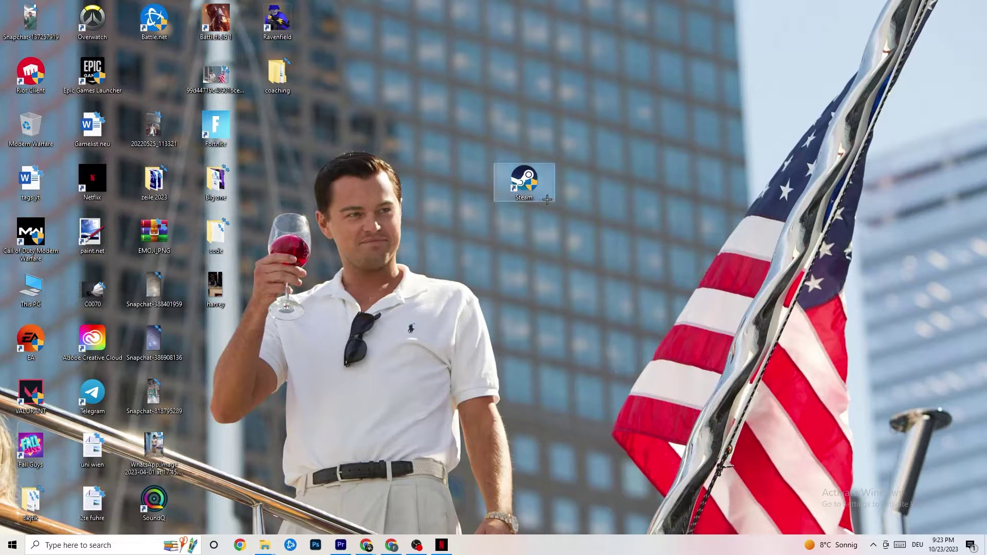
pyautogui.rightClick(523, 186)
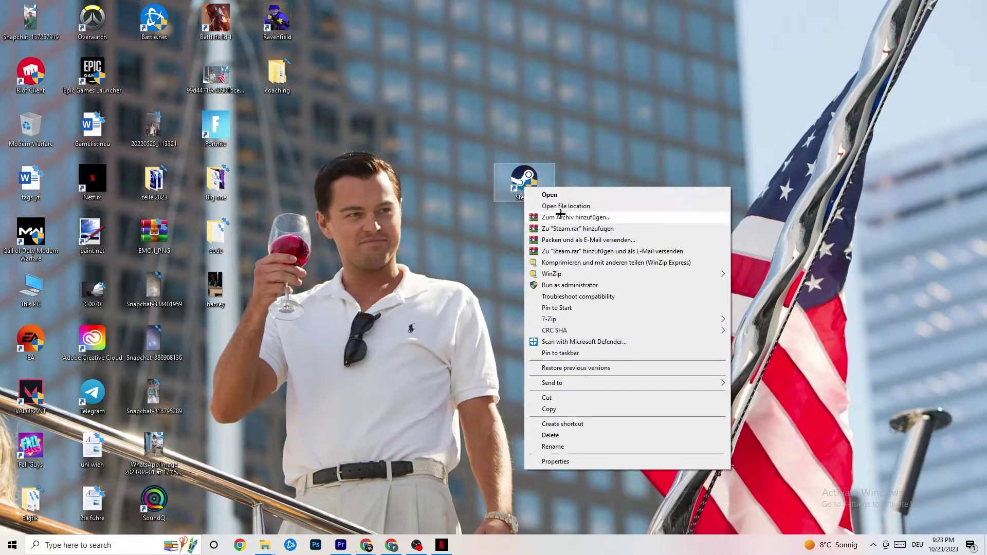
pyautogui.click(557, 284)
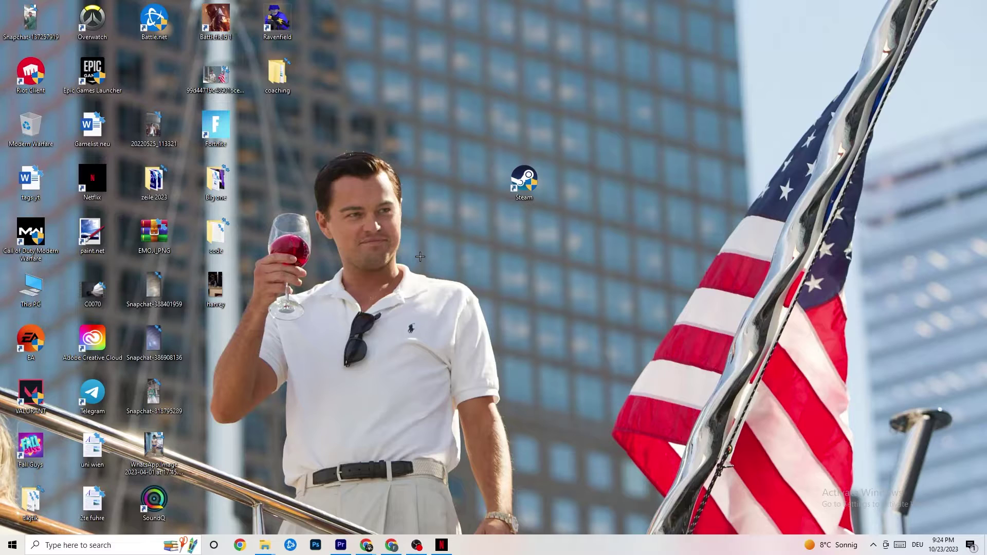
# Shift the Steam shortcut slightly on the desktop and open the compatibility settings in its properties
pyautogui.moveTo(514, 185); pyautogui.dragTo(452, 187)
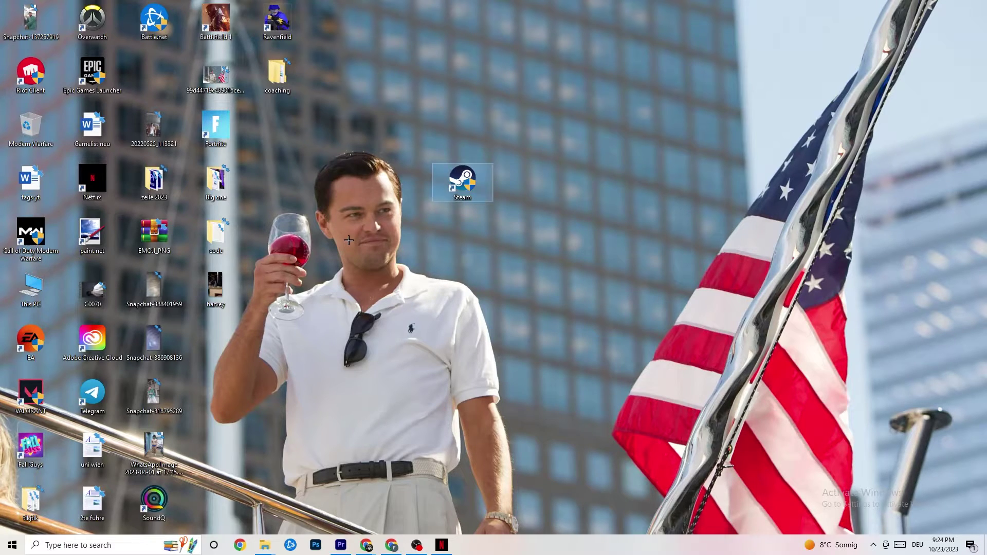
pyautogui.rightClick(452, 186)
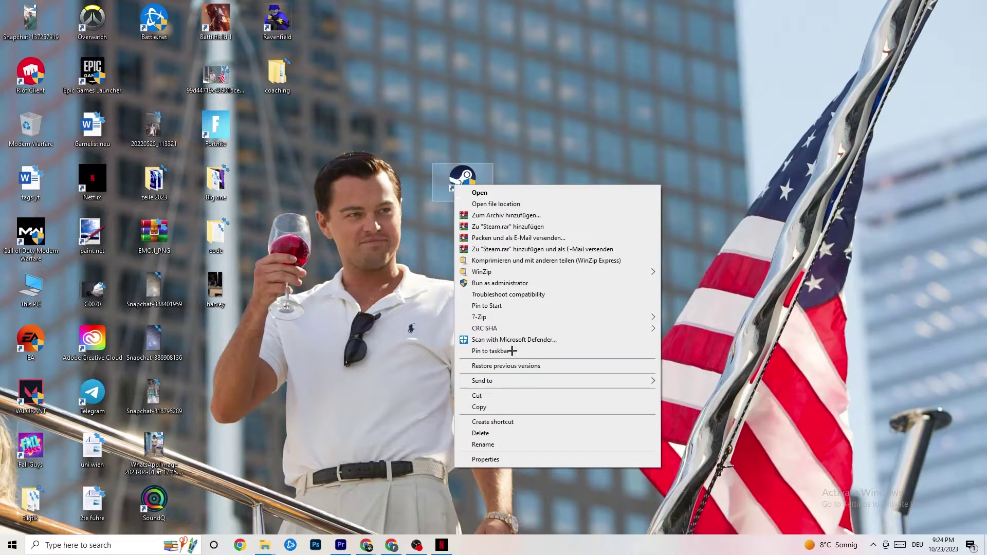
pyautogui.click(502, 459)
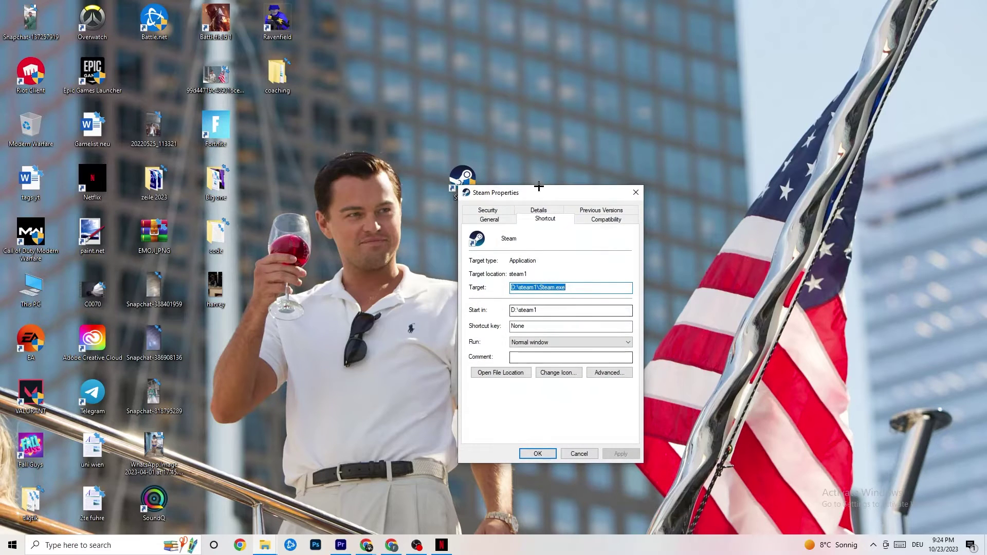
pyautogui.moveTo(539, 186); pyautogui.dragTo(396, 46)
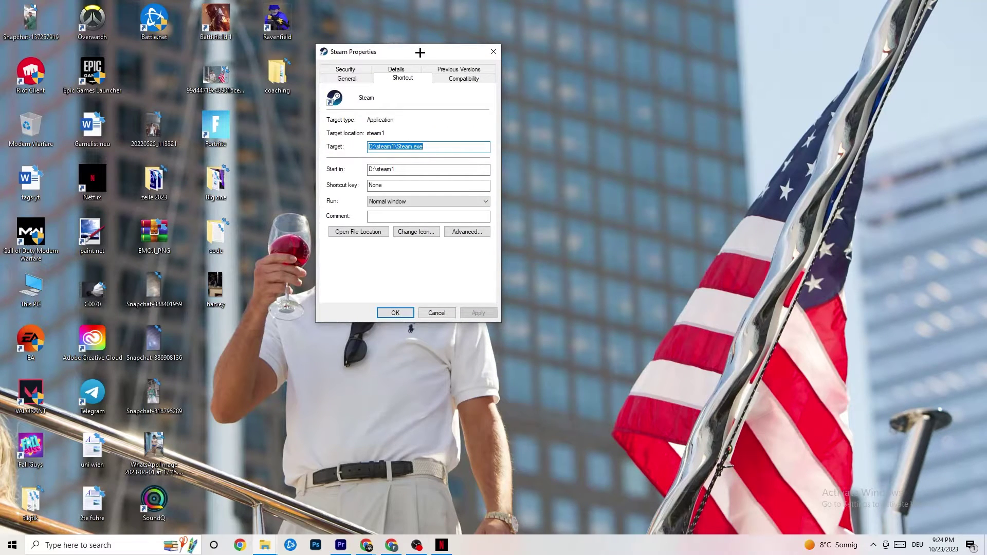
pyautogui.click(450, 78)
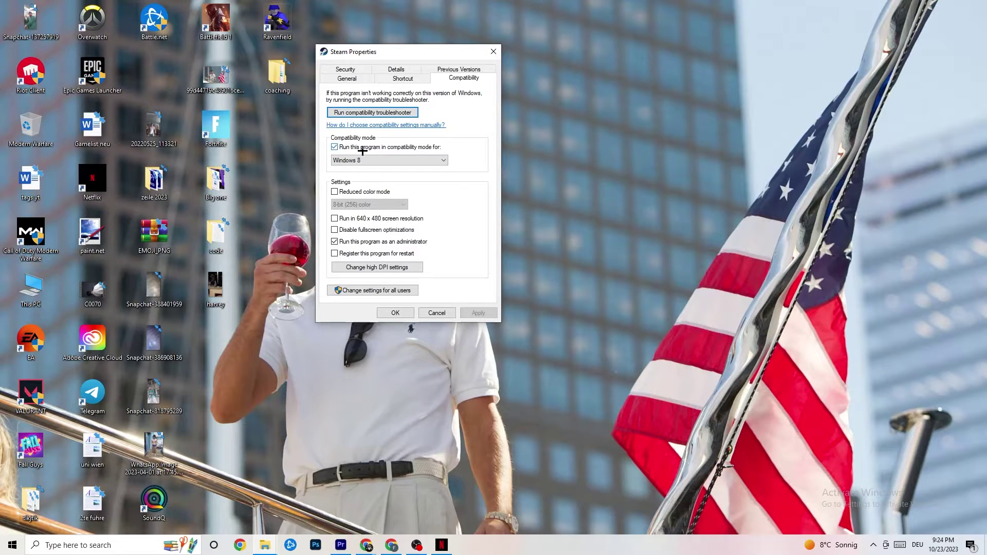
# Review the Windows versions available for Steam's compatibility mode, keep Windows 8, and confirm the properties
pyautogui.click(423, 160)
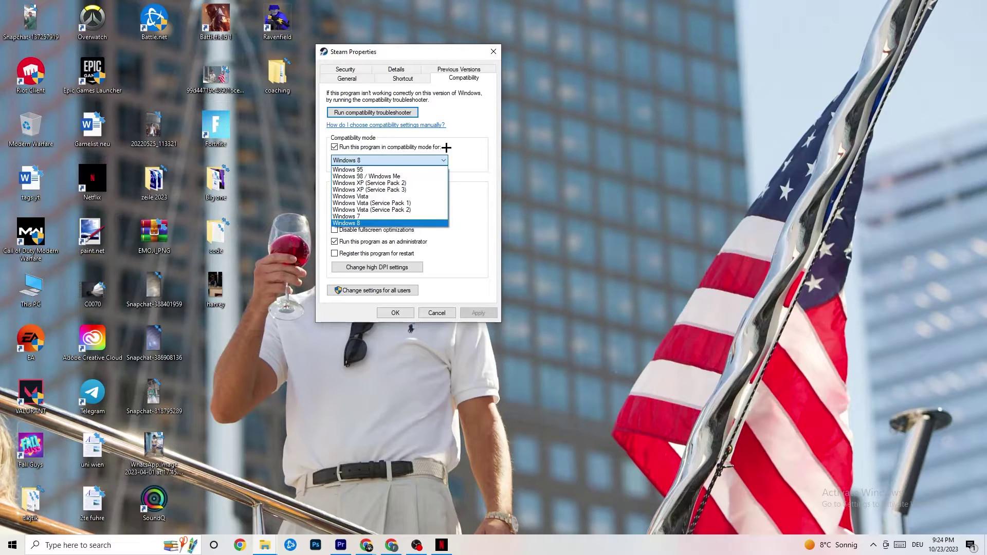
pyautogui.click(448, 147)
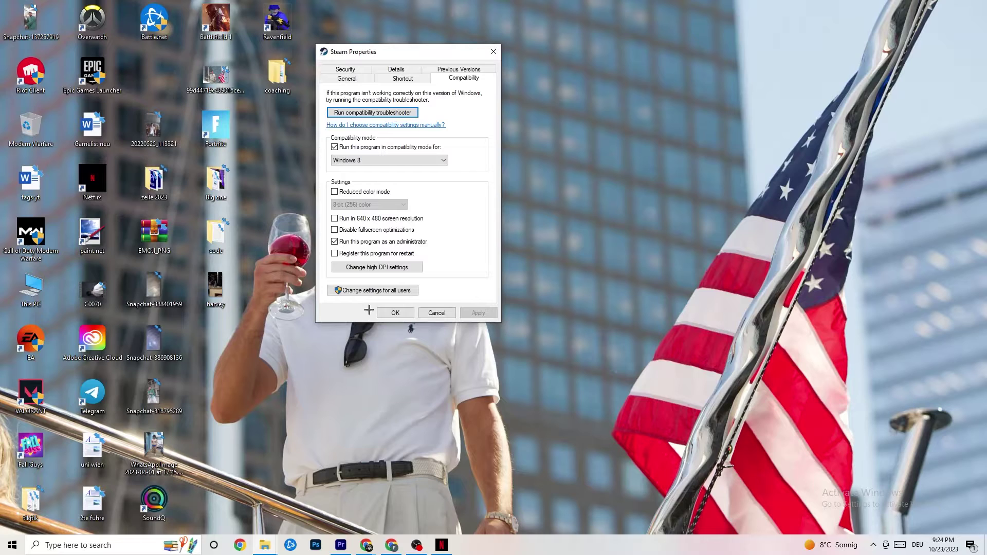
pyautogui.click(397, 311)
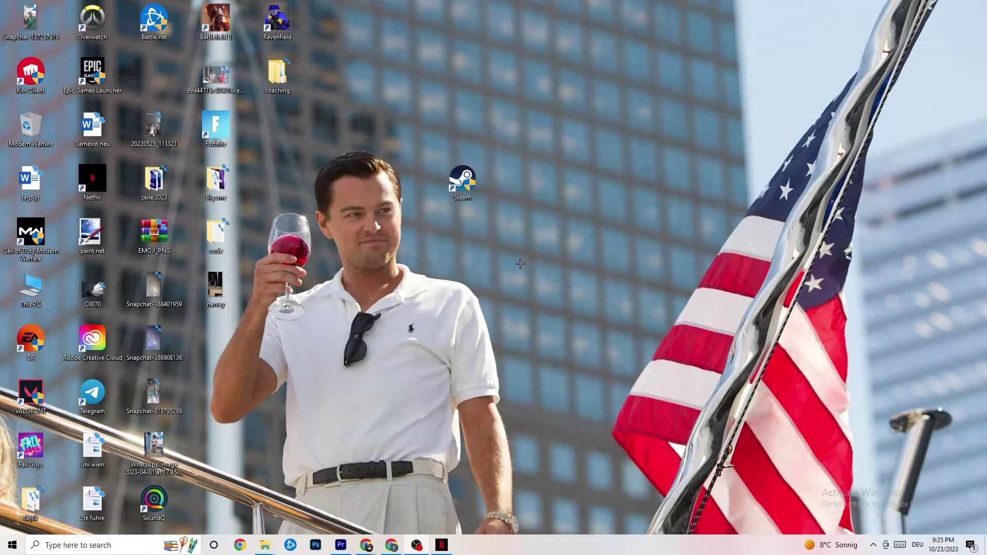
pyautogui.rightClick(476, 193)
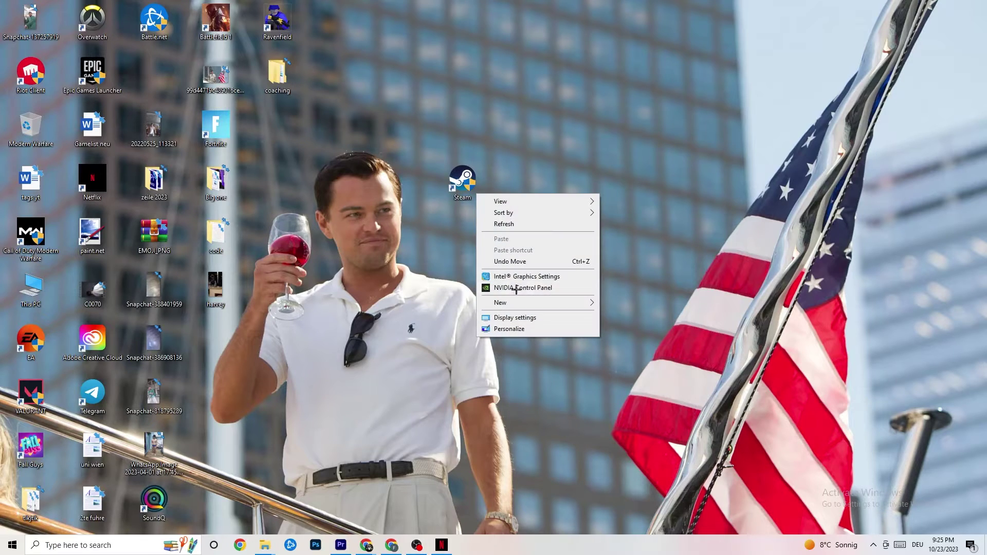
pyautogui.rightClick(492, 105)
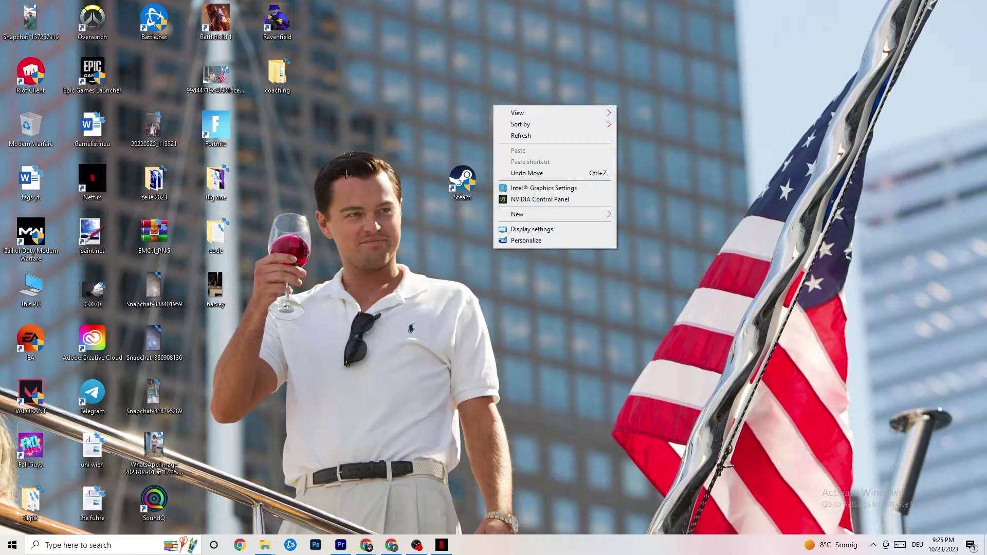
pyautogui.click(381, 21)
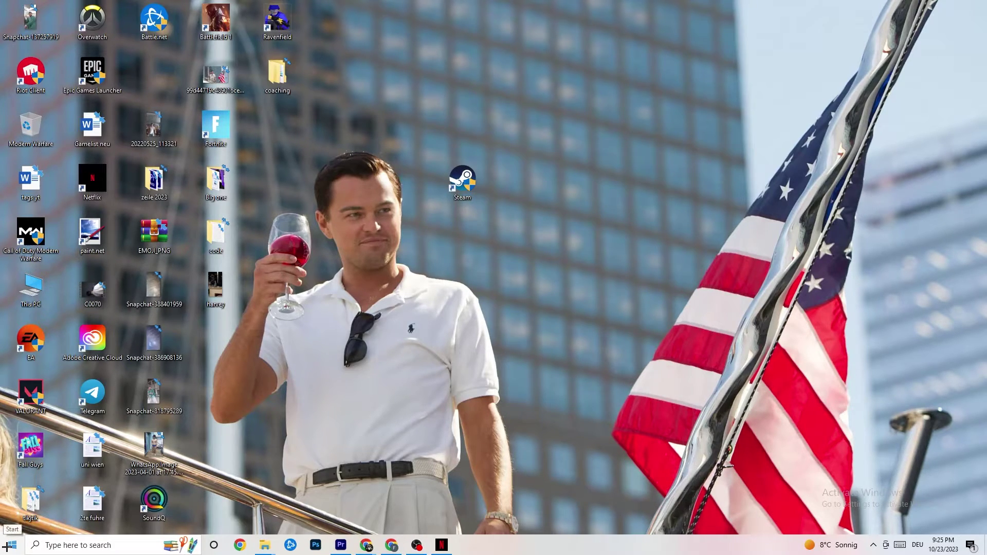
pyautogui.click(461, 181)
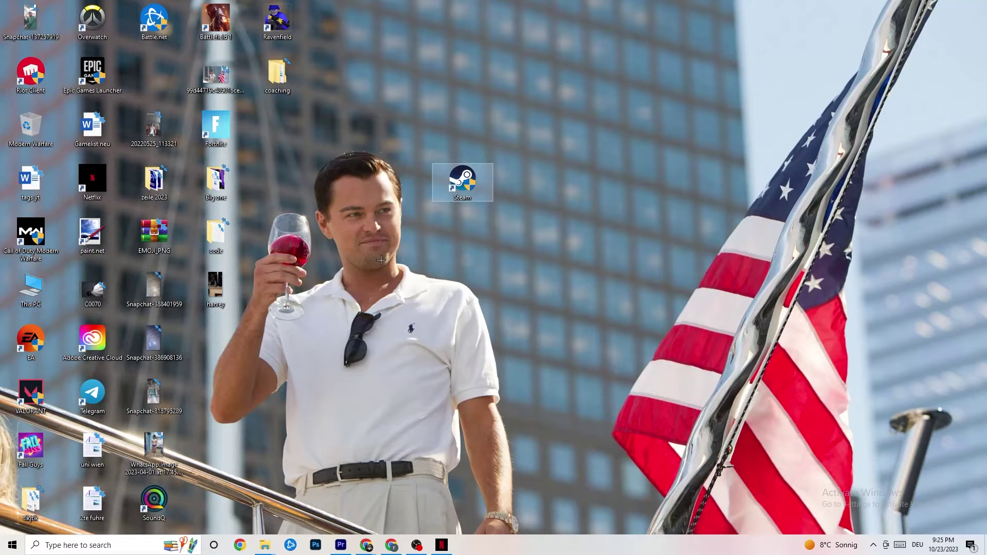
# Open Task Manager and maximize its window
pyautogui.rightClick(548, 552)
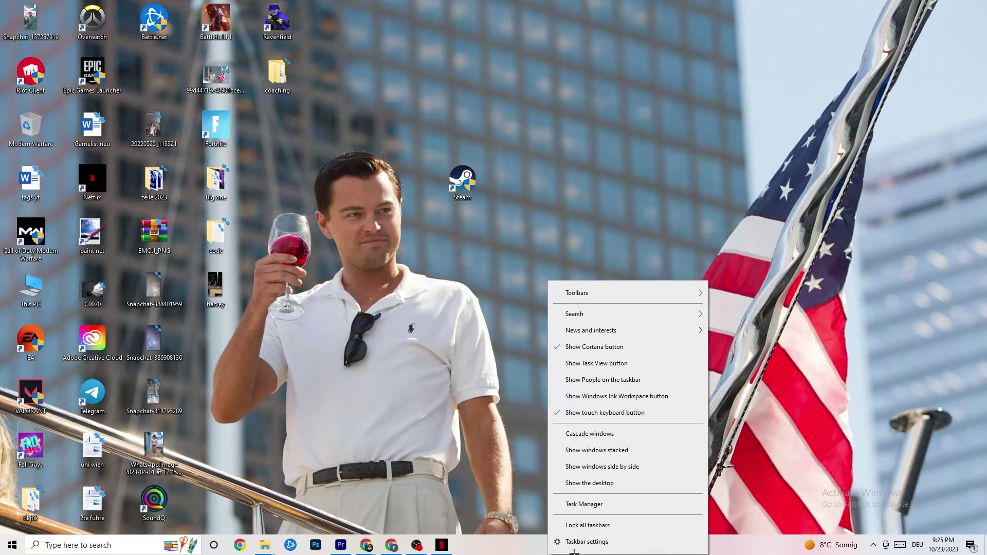
pyautogui.click(608, 504)
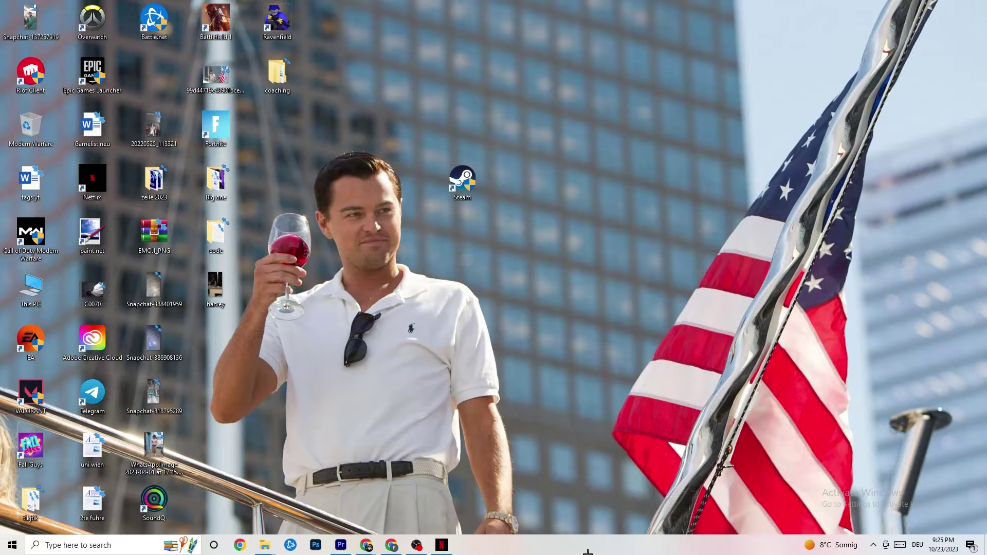
pyautogui.doubleClick(570, 26)
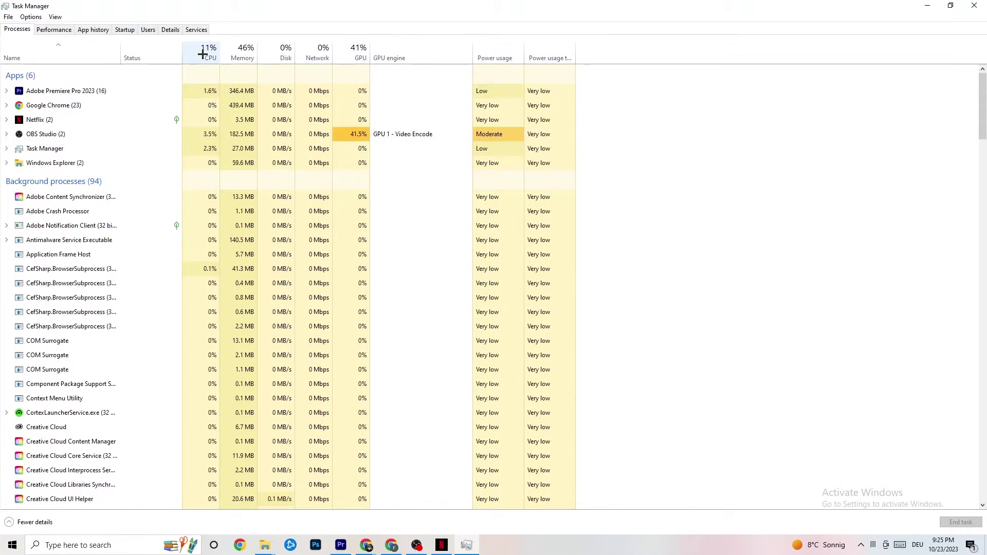
# Examine the actions available for the Windows Explorer process and for the Pivot Software Support startup entry
pyautogui.rightClick(65, 163)
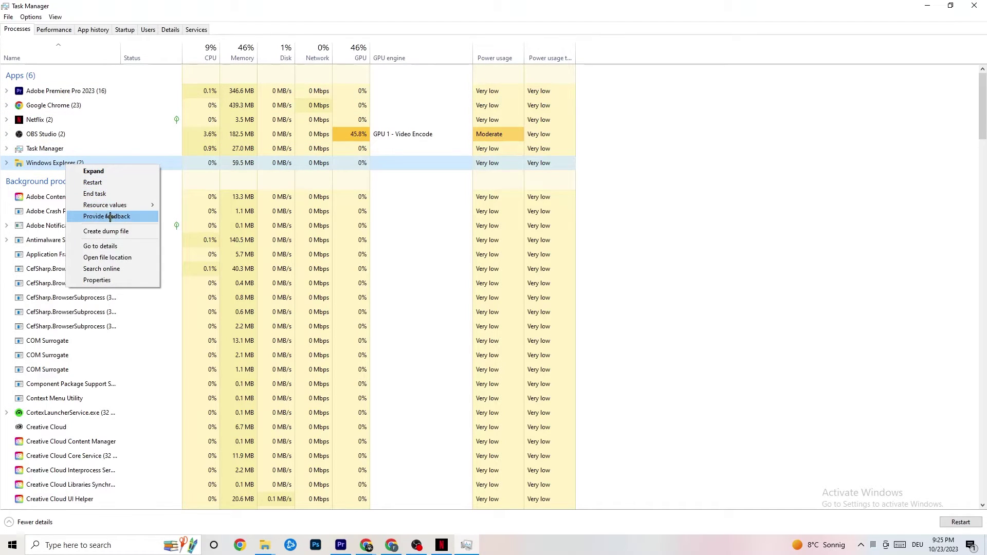
pyautogui.click(723, 152)
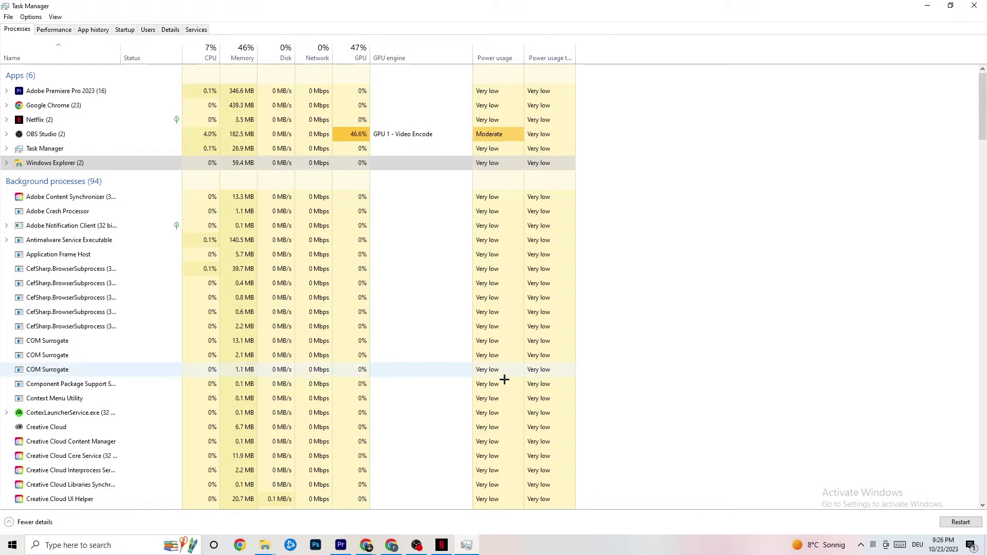
pyautogui.click(125, 29)
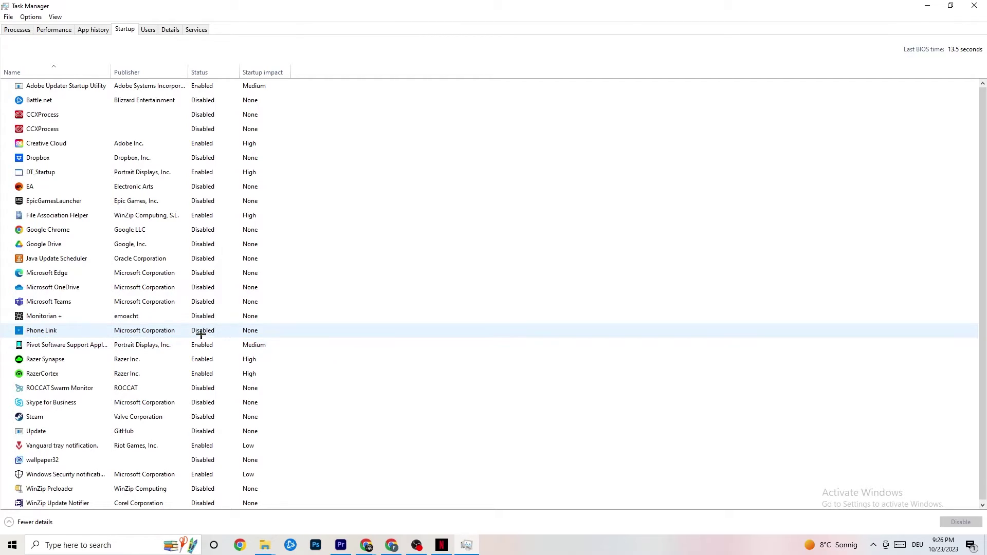
pyautogui.rightClick(200, 345)
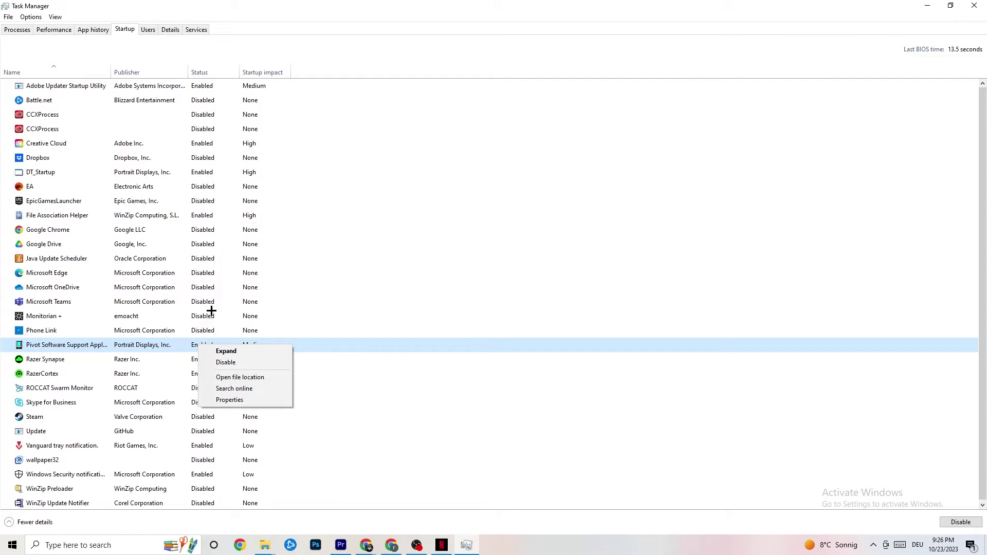
# Review the priority options for the Adobe Premiere Pro process in the detailed process list, and close Task Manager
pyautogui.click(169, 30)
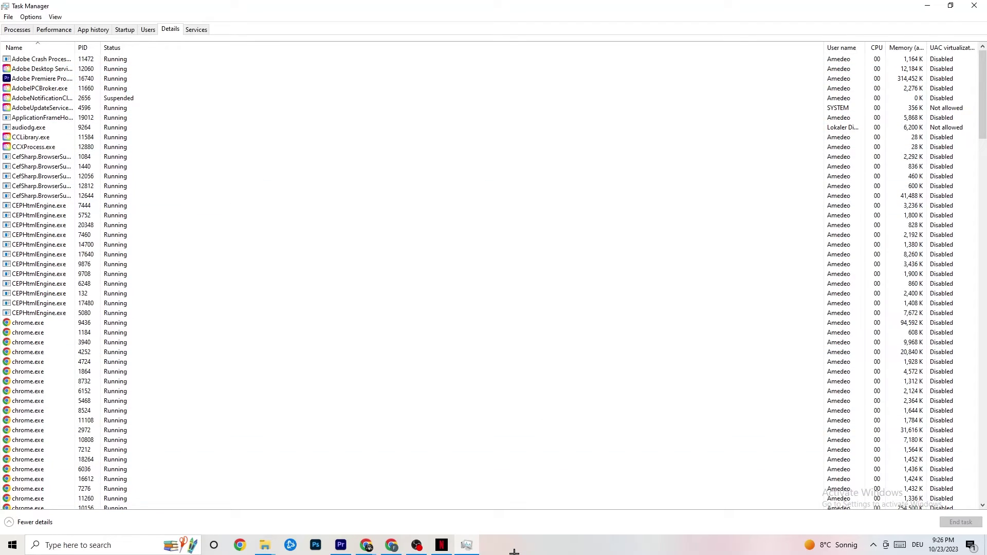
pyautogui.rightClick(42, 83)
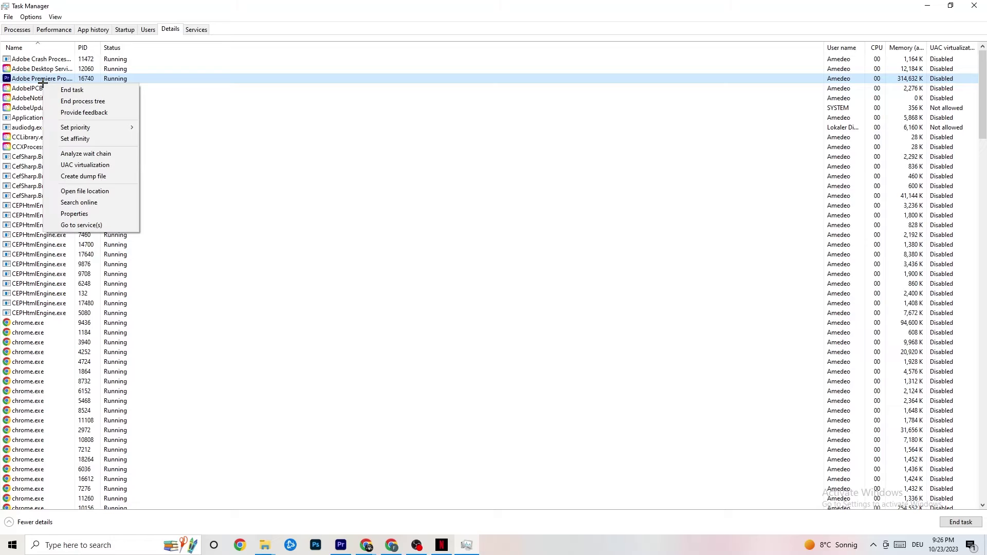
pyautogui.moveTo(87, 127)
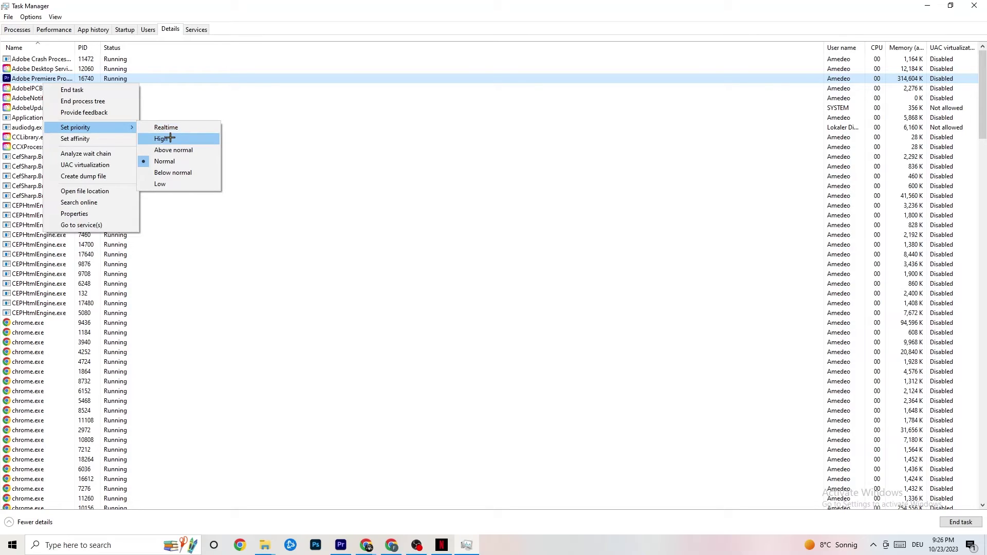
pyautogui.click(294, 98)
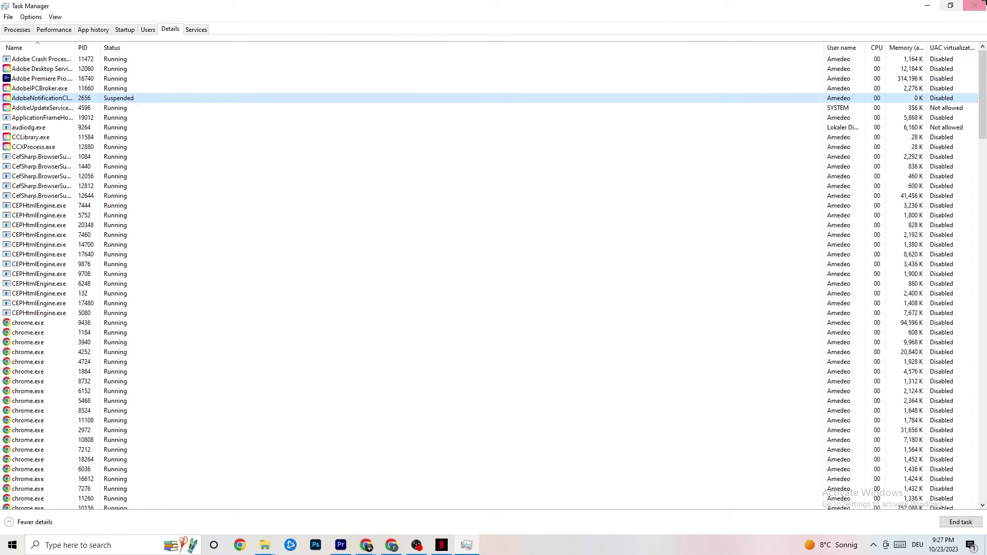
pyautogui.click(974, 5)
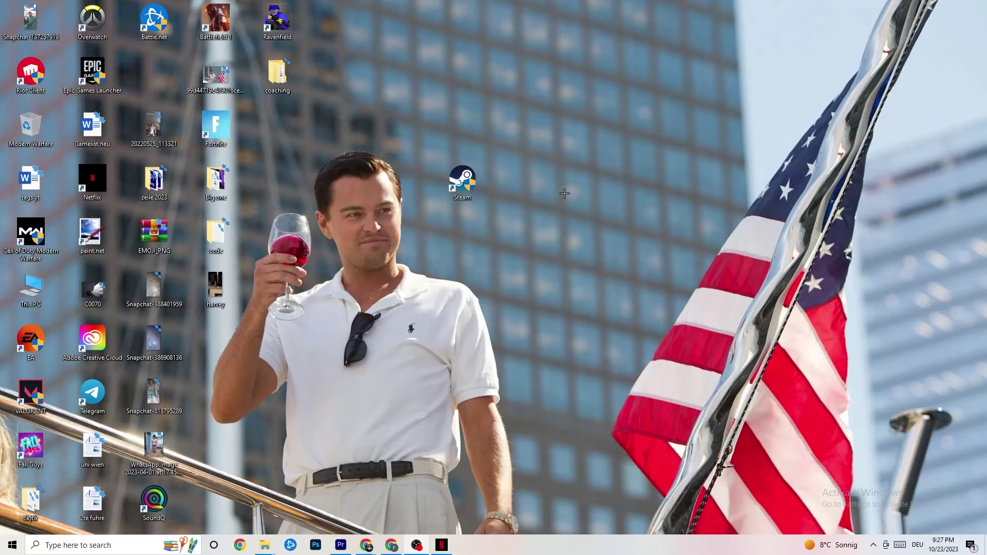
# Open NVIDIA Control Panel, review the image preview settings and the resolution and refresh rate page, and minimize it
pyautogui.rightClick(553, 98)
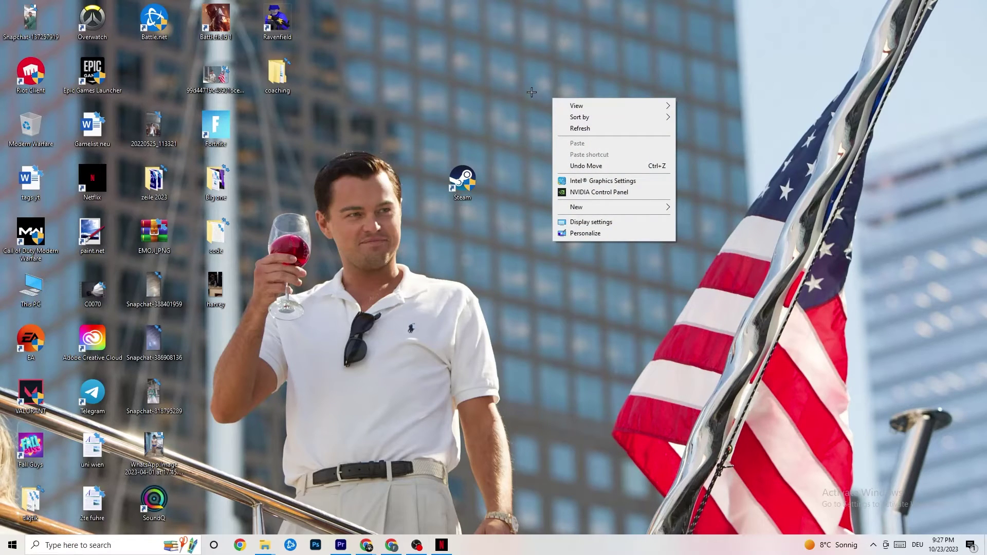
pyautogui.click(585, 193)
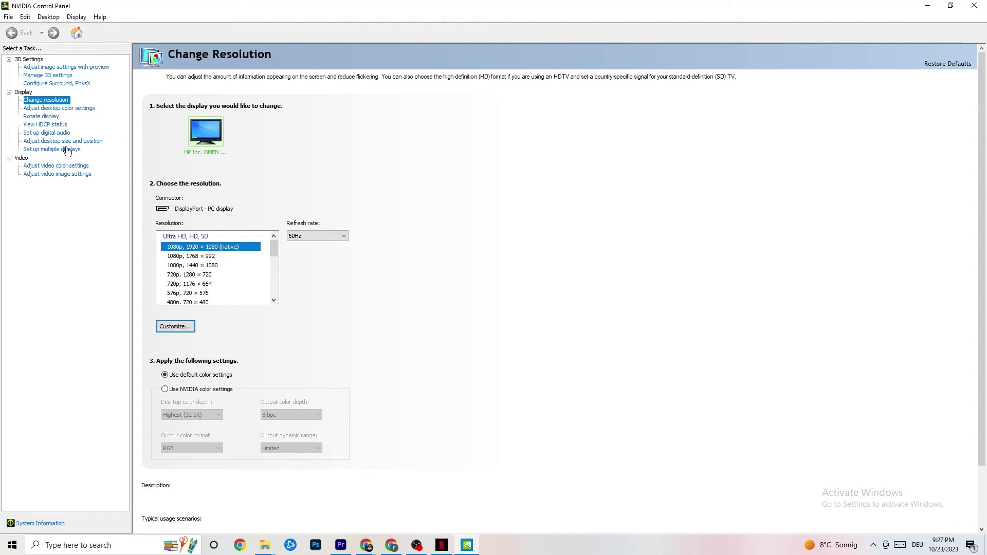
pyautogui.click(55, 68)
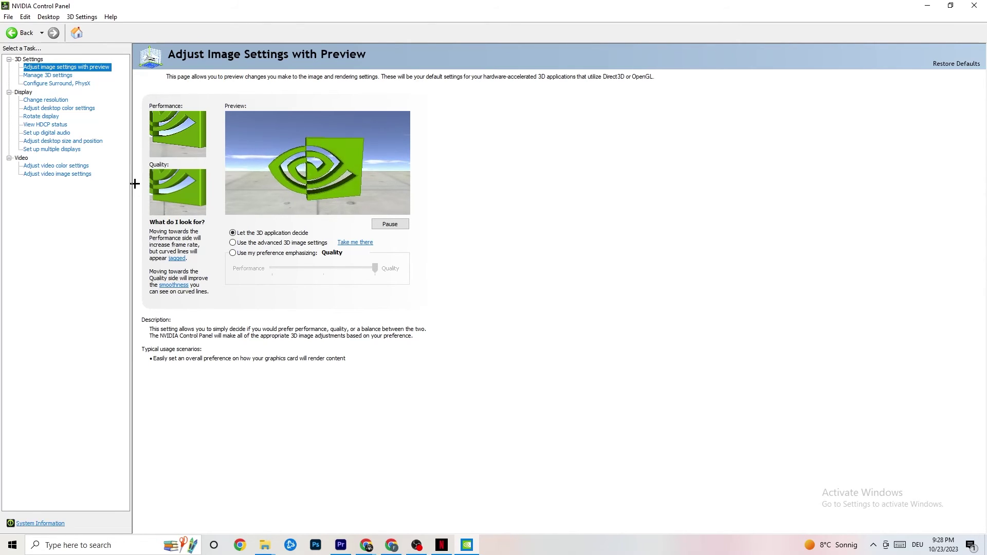
pyautogui.click(36, 101)
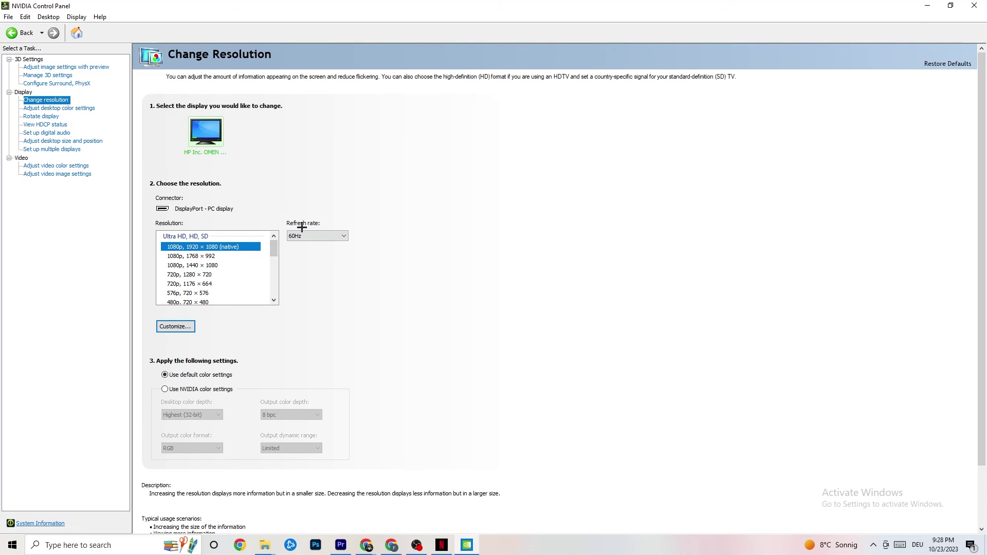
pyautogui.click(927, 5)
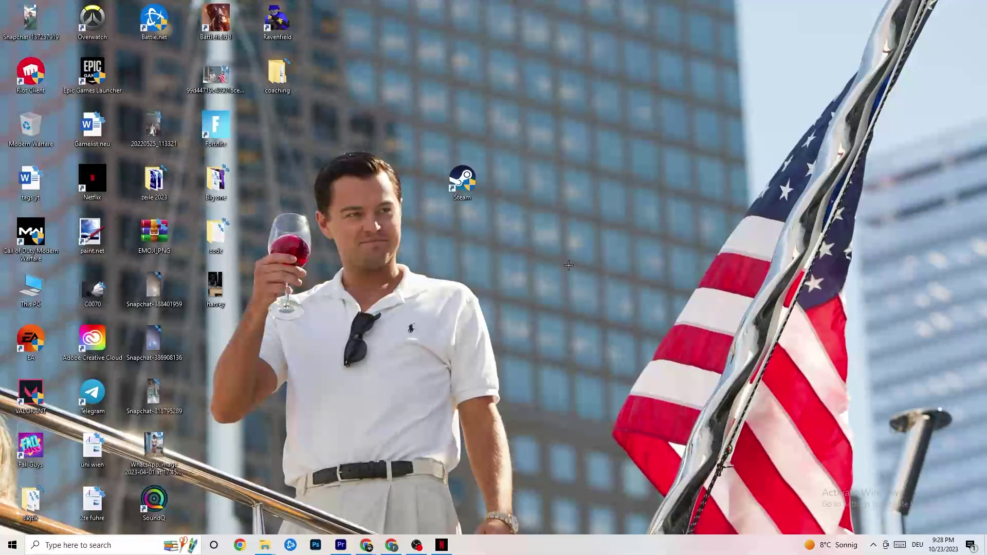